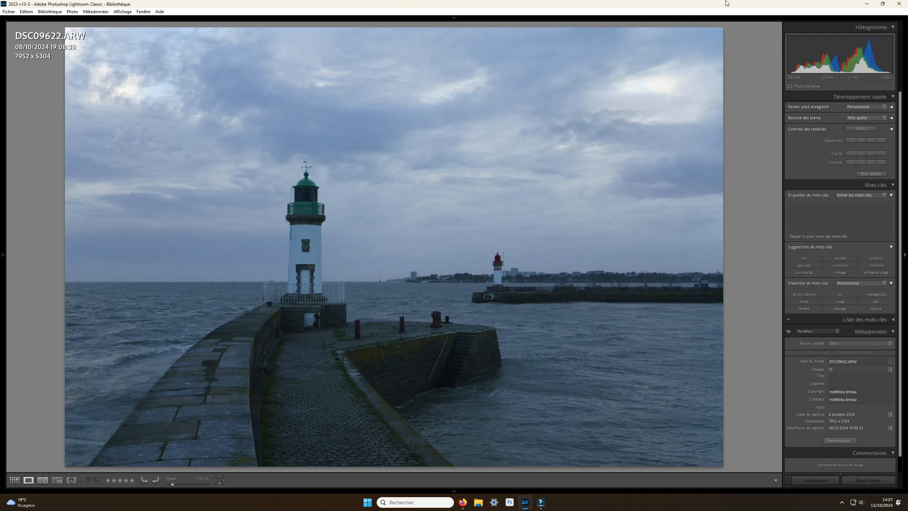
# - Open the lighthouse photo DSC09622.ARW for development and convert it to black and white
pyautogui.click(720, 31)
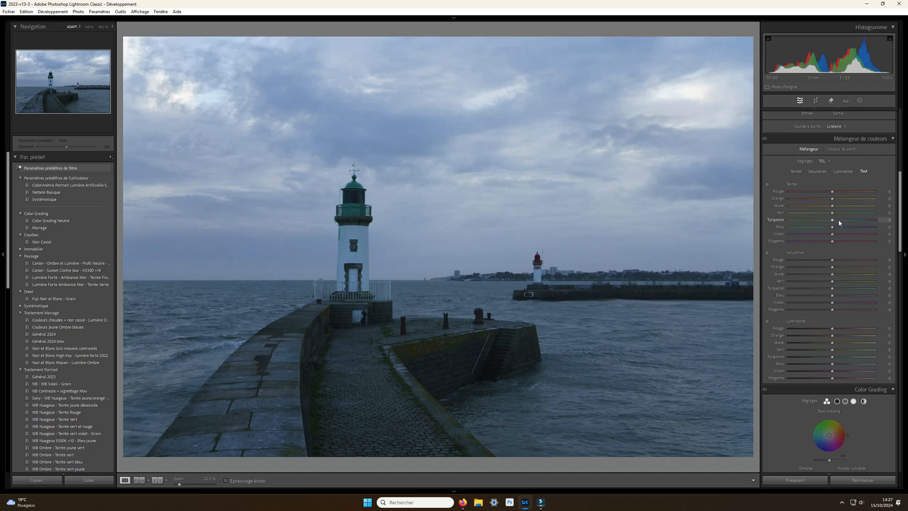
pyautogui.scroll(5, 835, 225)
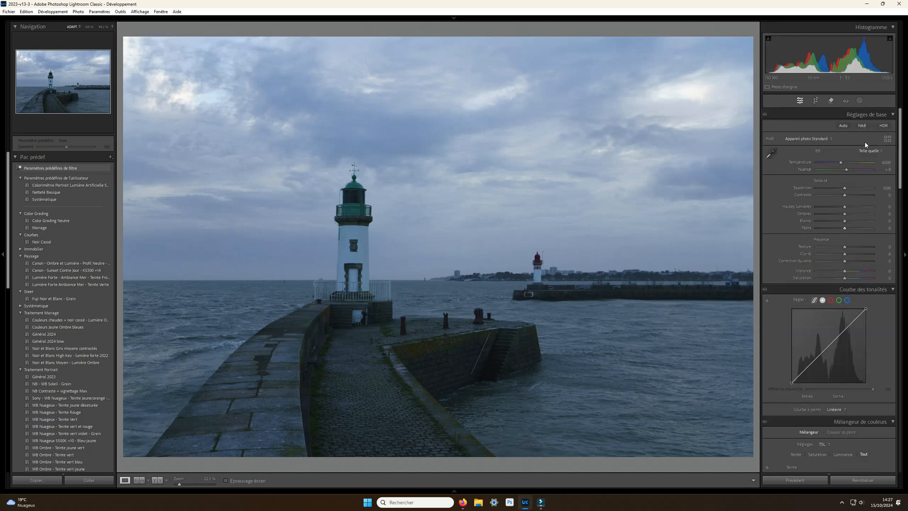
pyautogui.click(863, 127)
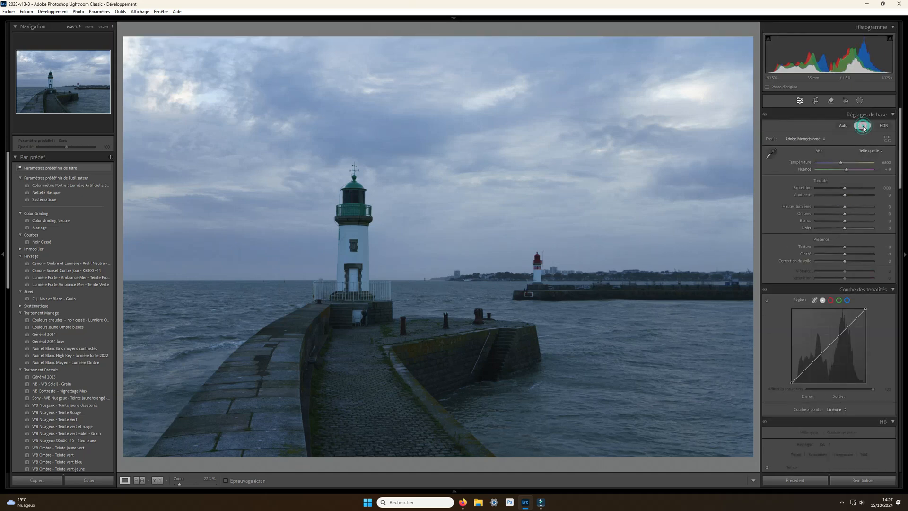
# - Apply the Netteté Basique and Systématique presets, and review the resulting sharpening and lens correction settings
pyautogui.click(48, 193)
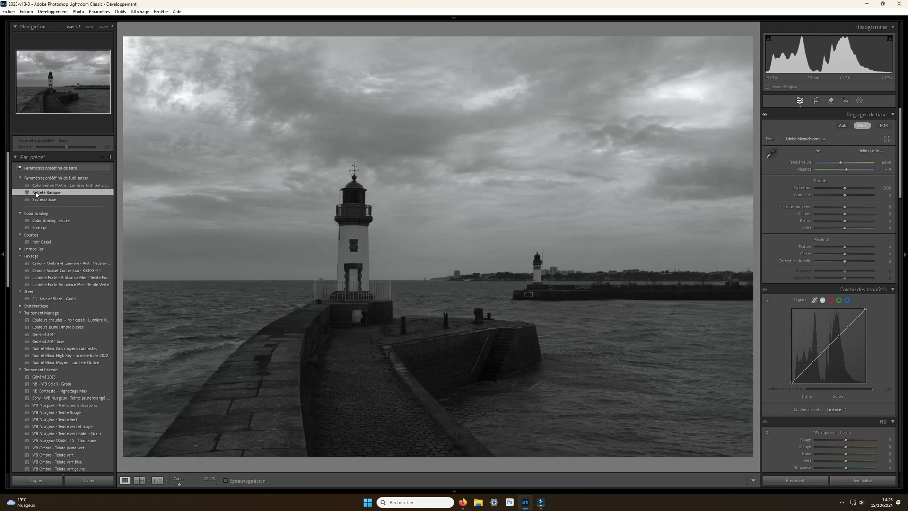
pyautogui.click(37, 199)
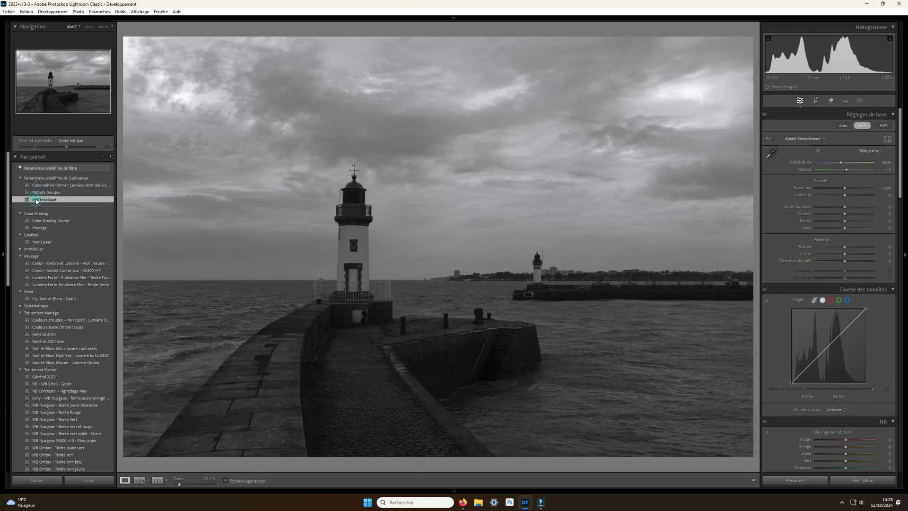
pyautogui.scroll(-15, 801, 293)
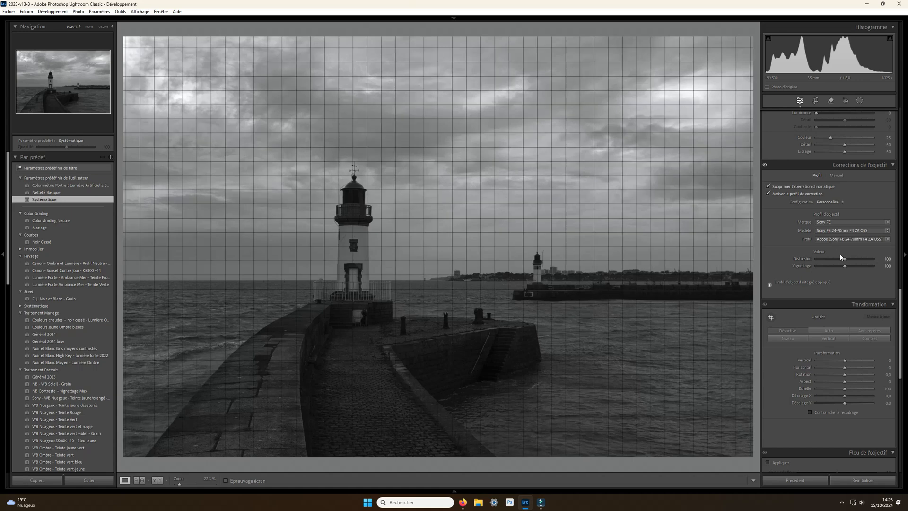
pyautogui.scroll(3, 837, 251)
pyautogui.scroll(3, 820, 204)
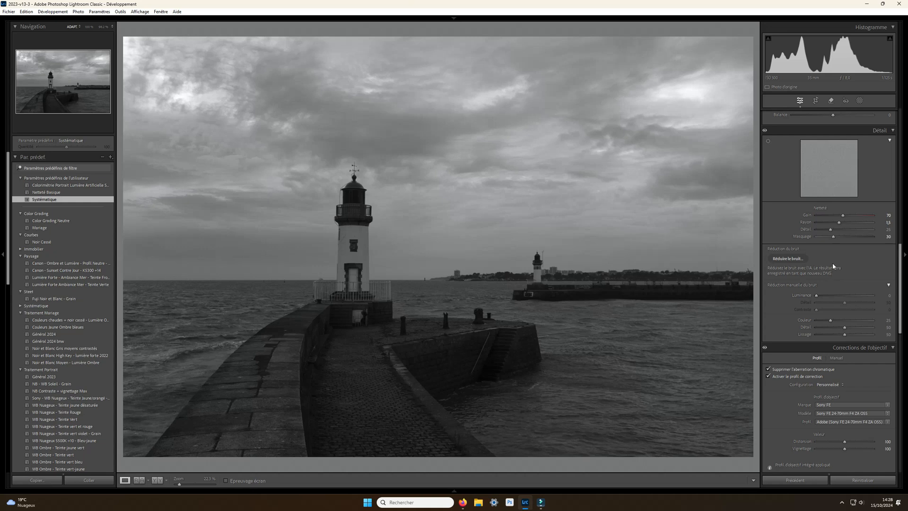
pyautogui.scroll(5, 832, 263)
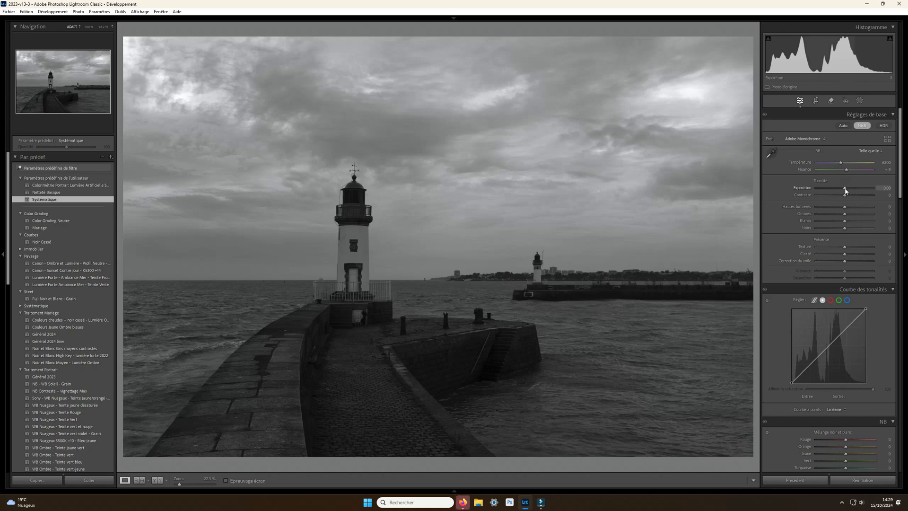
# - Set the photo's overall exposure to +0,50 and the blacks to +50
pyautogui.moveTo(845, 189); pyautogui.dragTo(845, 189)
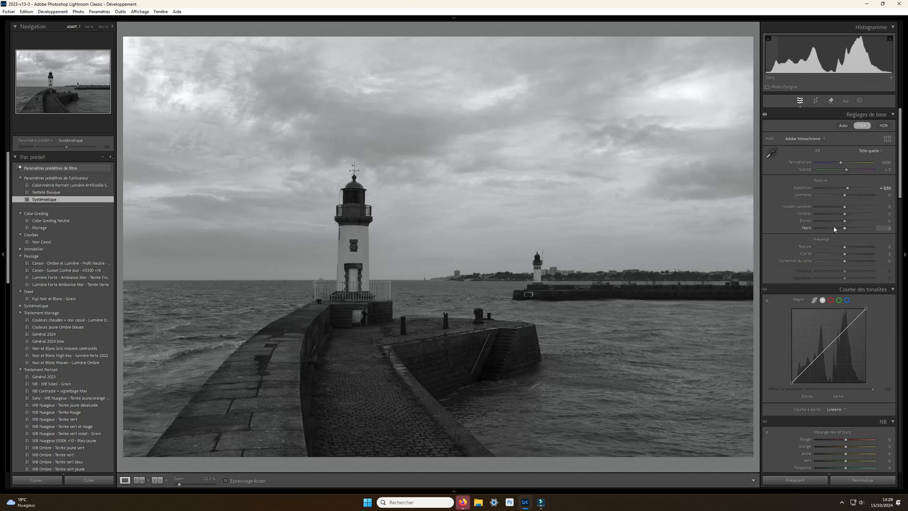
pyautogui.moveTo(845, 229); pyautogui.dragTo(850, 231)
pyautogui.press('Up')
pyautogui.press('Up')
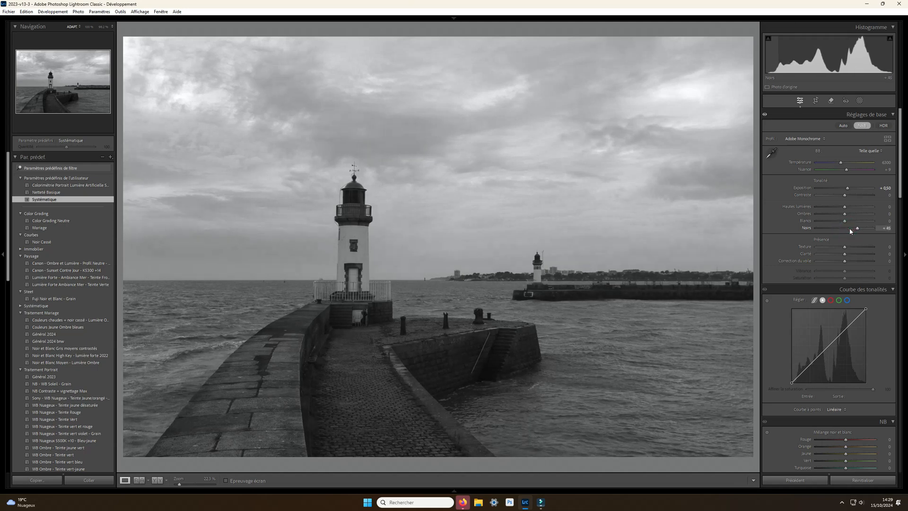
# - Set the shadows to +50 and the highlights to -50 for the whole photo
pyautogui.moveTo(846, 214); pyautogui.dragTo(857, 220)
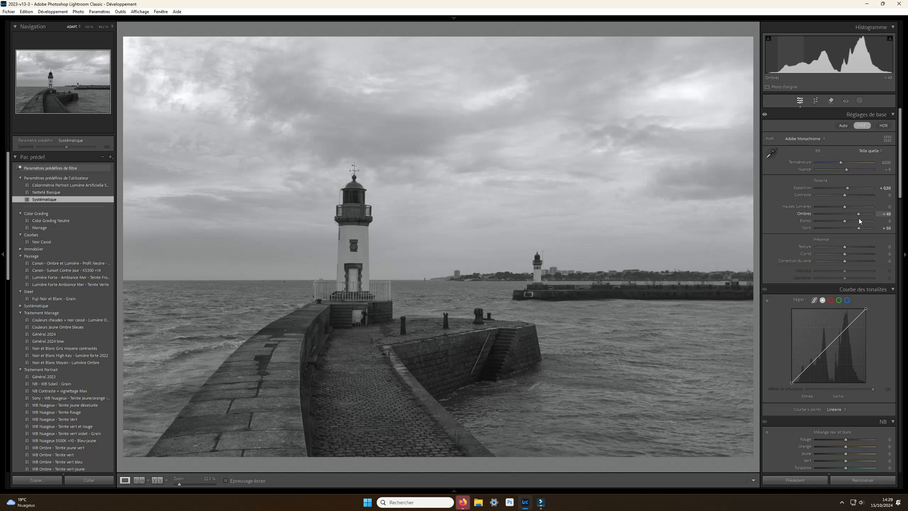
pyautogui.doubleClick(858, 215)
pyautogui.click(859, 216)
pyautogui.moveTo(846, 209); pyautogui.dragTo(833, 208)
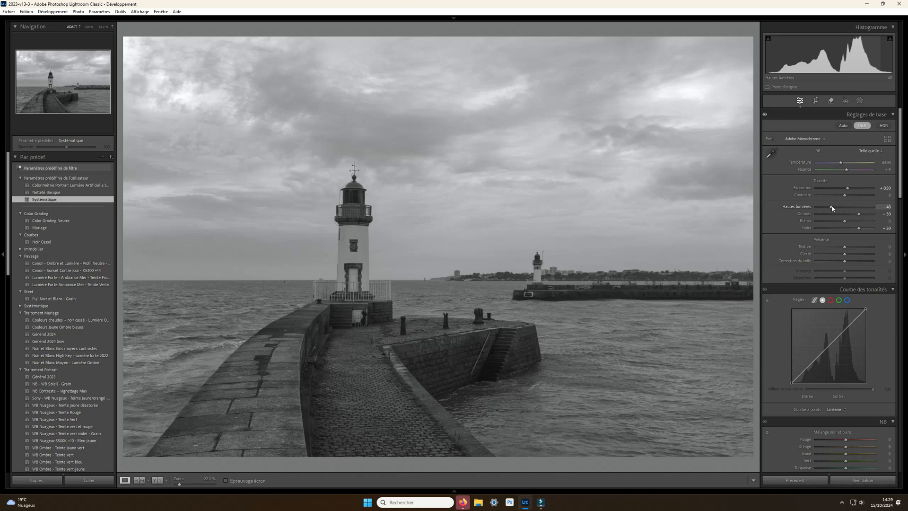
# - Set the global contrast to +70 and the clarity to +19
pyautogui.moveTo(832, 208); pyautogui.dragTo(866, 199)
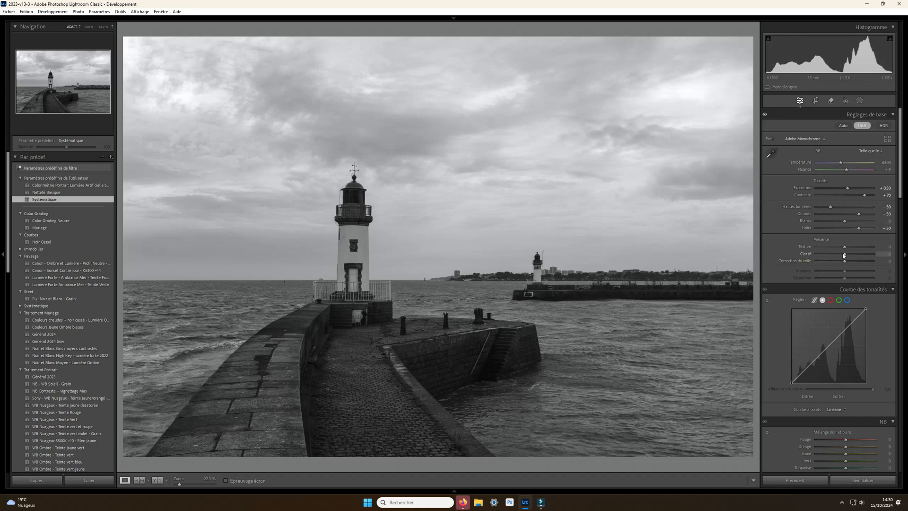
pyautogui.moveTo(844, 257); pyautogui.dragTo(860, 259)
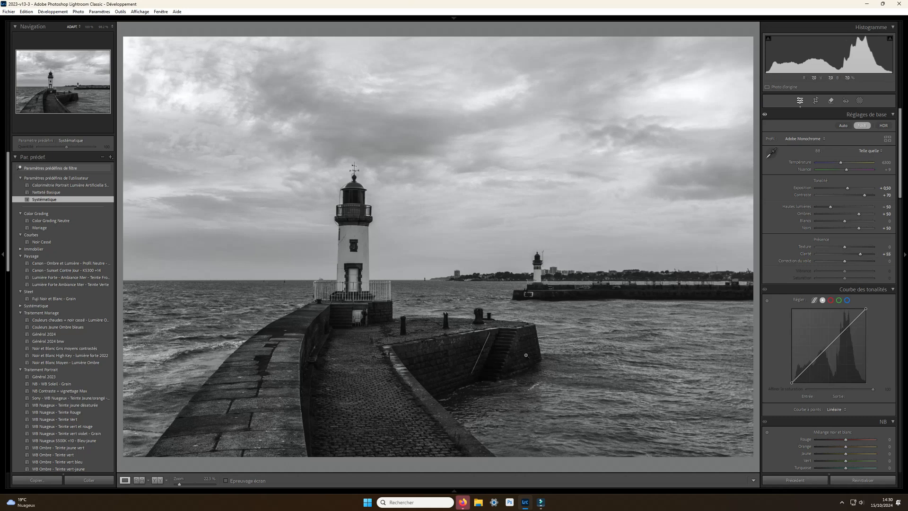
pyautogui.moveTo(860, 254); pyautogui.dragTo(850, 258)
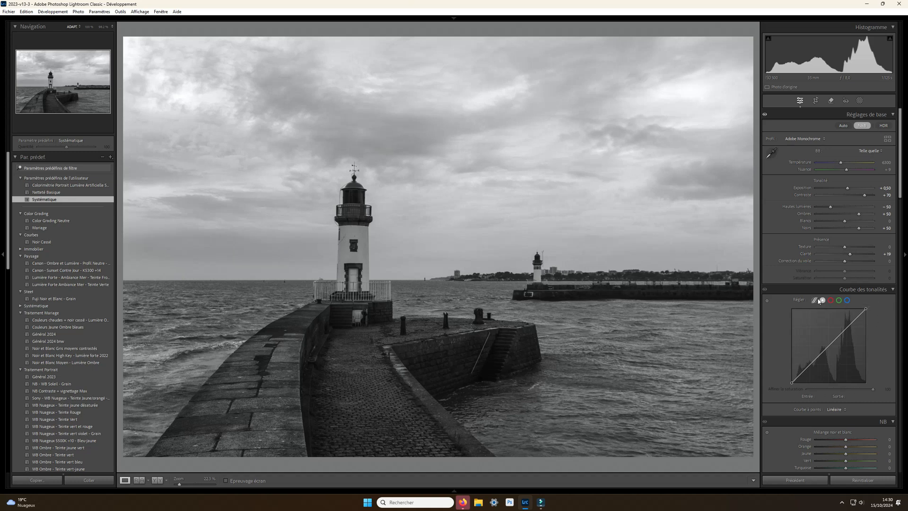
# - Add a linear gradient mask from the photo's bottom edge up into the sky and set its exposure to 0,70
pyautogui.scroll(-3, 819, 300)
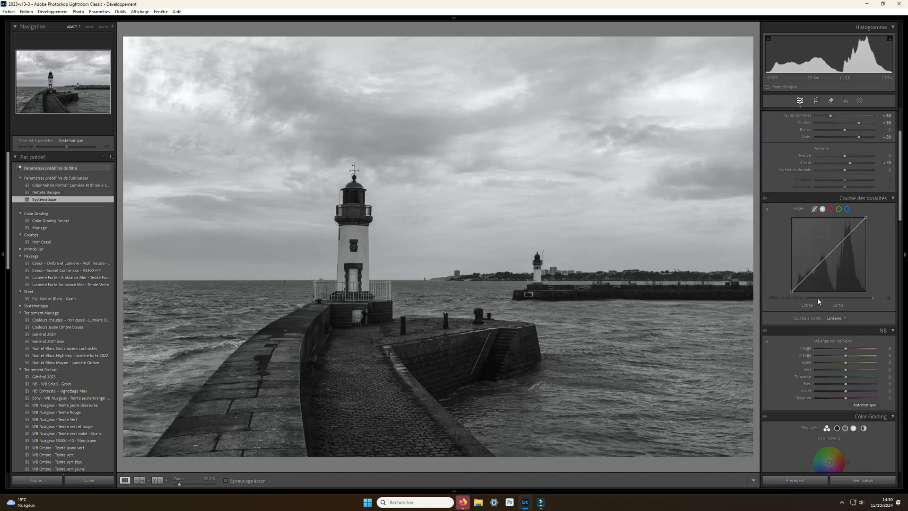
pyautogui.scroll(3, 818, 300)
pyautogui.click(860, 101)
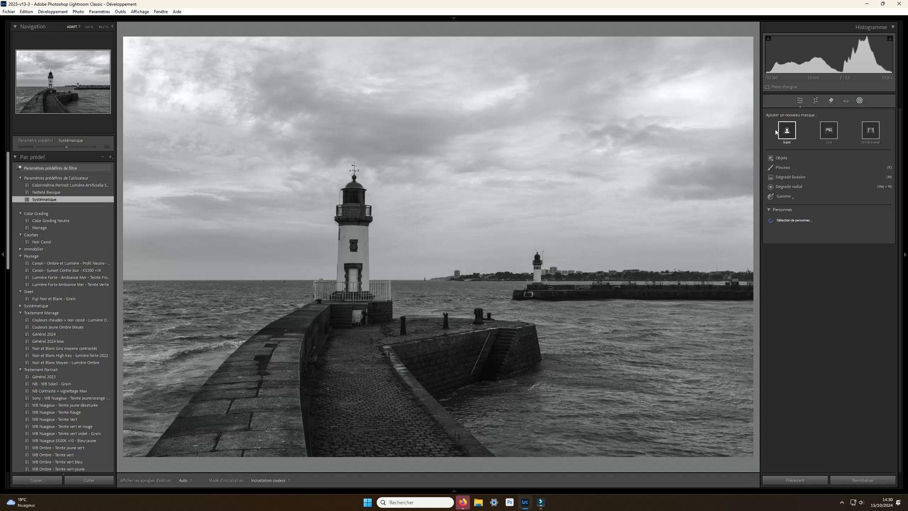
pyautogui.click(788, 178)
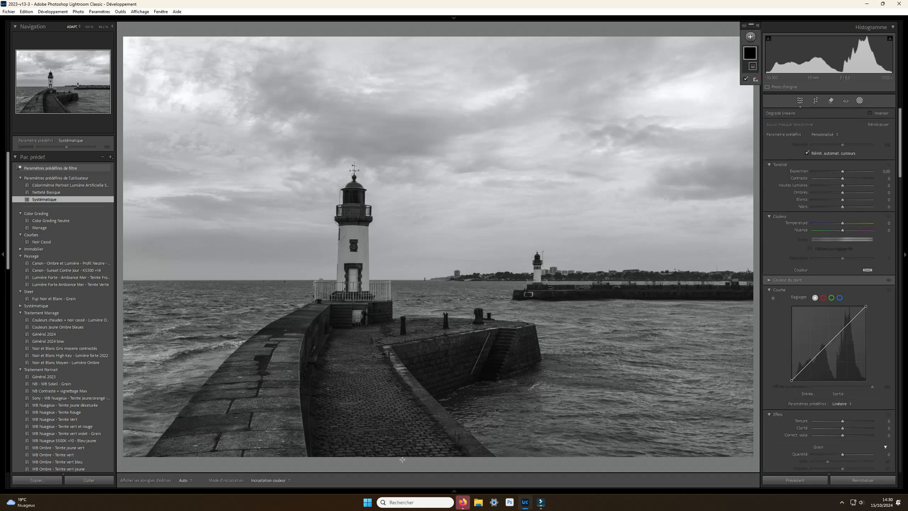
pyautogui.moveTo(402, 459); pyautogui.dragTo(402, 99)
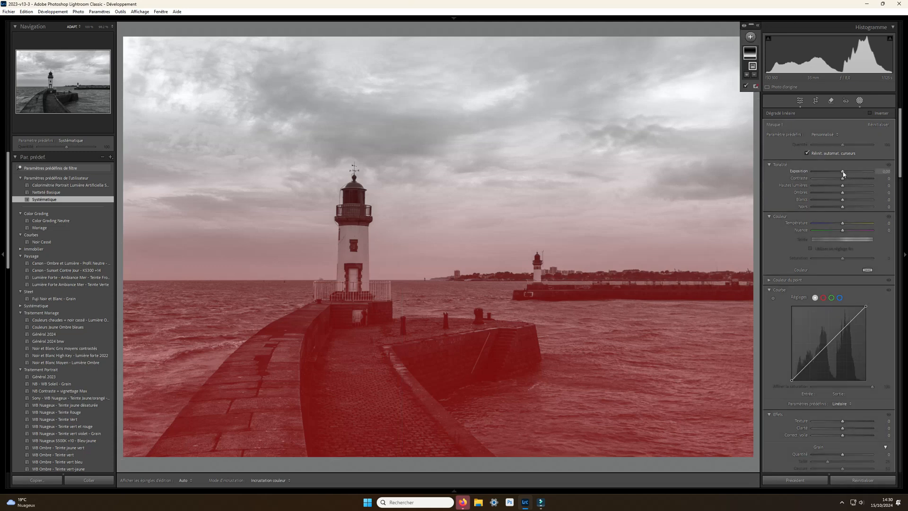
pyautogui.moveTo(842, 172); pyautogui.dragTo(846, 171)
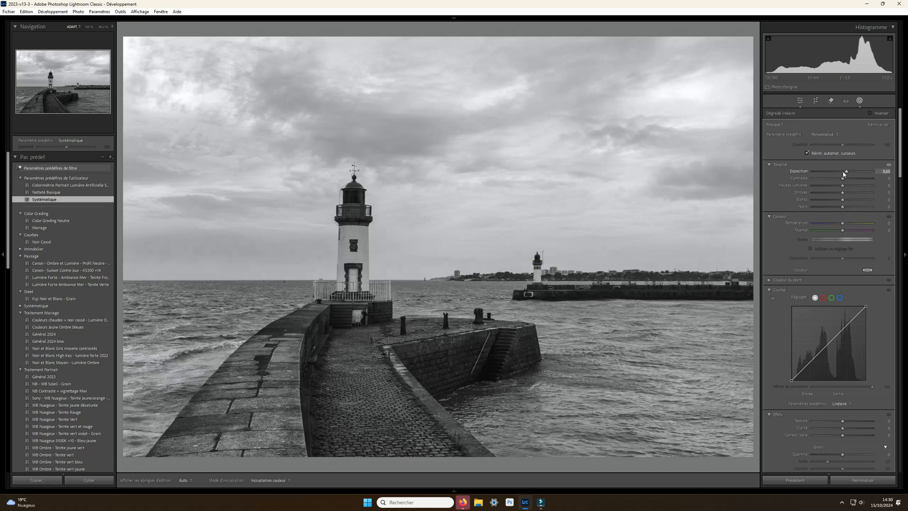
pyautogui.press('Up')
pyautogui.press('Up')
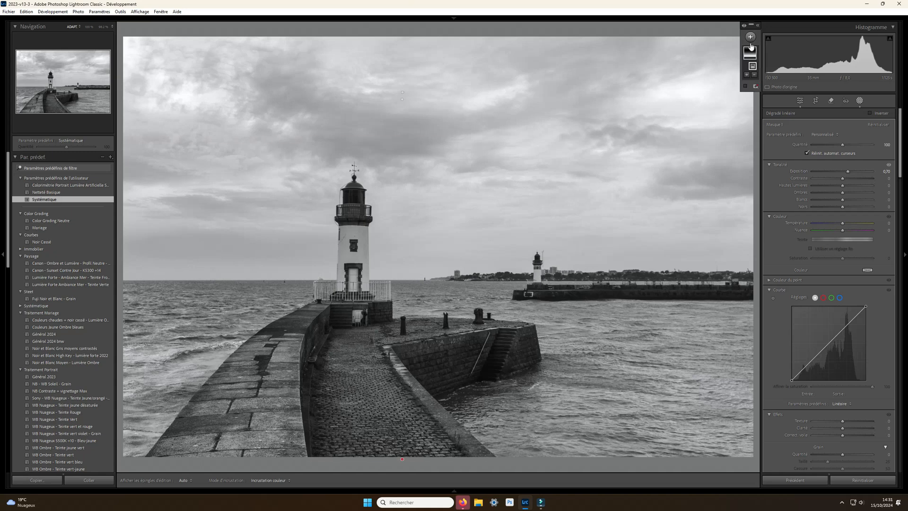
# - Add a second linear gradient mask from the top edge down past the bottom of the photo, with exposure at -0,50
pyautogui.click(749, 39)
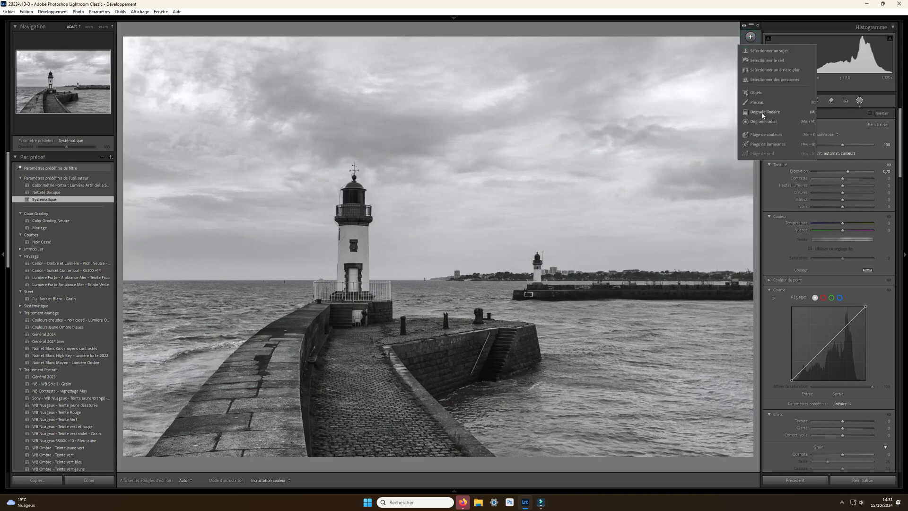
pyautogui.click(762, 114)
pyautogui.moveTo(436, 35); pyautogui.dragTo(436, 508)
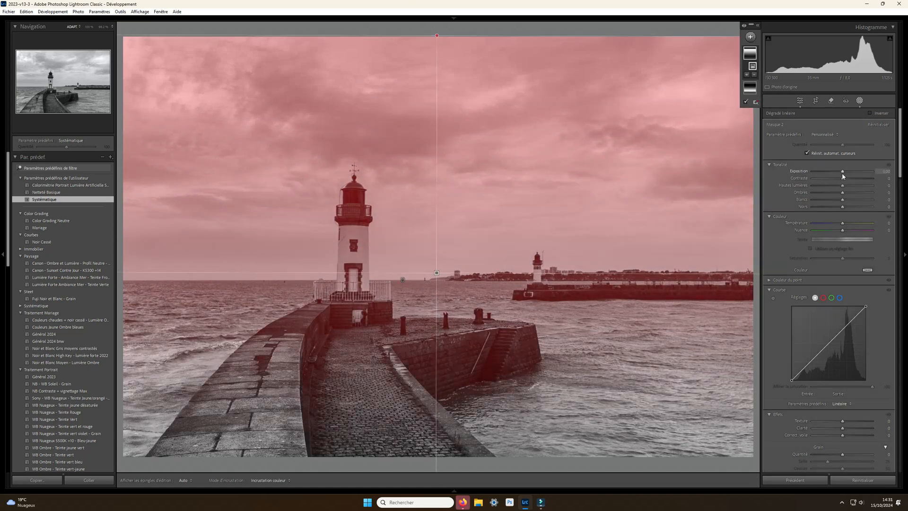
pyautogui.click(841, 172)
pyautogui.hotkey('shift', 'Down')
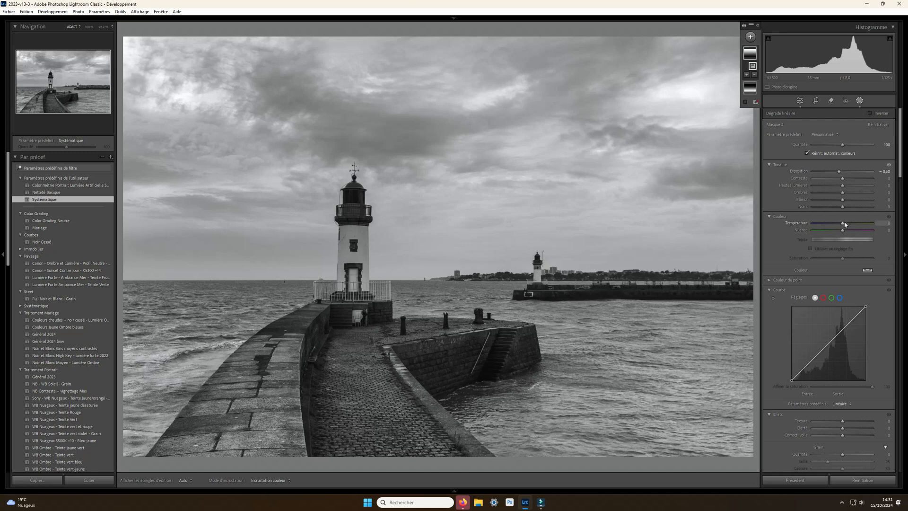
# - Try raising the whites and a clarity of 25 on the top-down gradient mask, and reset both
pyautogui.moveTo(313, 204)
pyautogui.moveTo(842, 200); pyautogui.dragTo(848, 203)
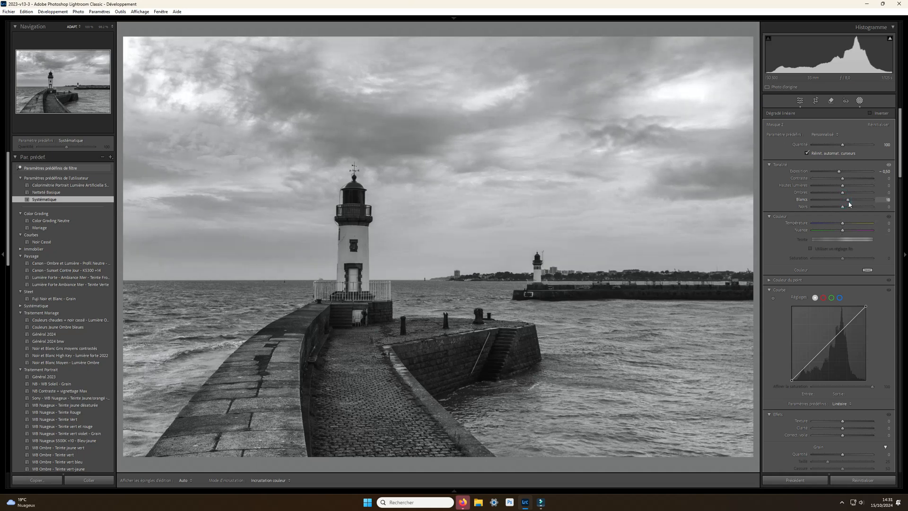
pyautogui.moveTo(850, 203); pyautogui.dragTo(846, 207)
pyautogui.doubleClick(845, 207)
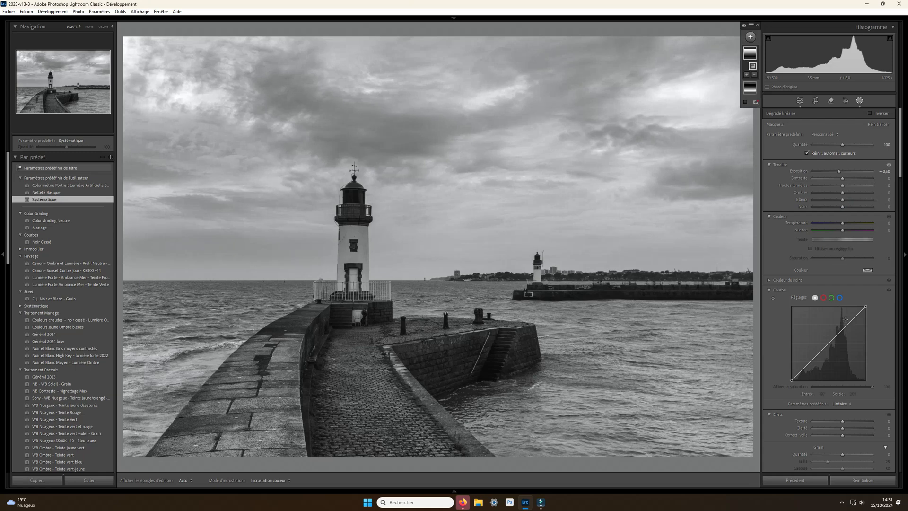
pyautogui.scroll(-3, 845, 319)
pyautogui.moveTo(844, 331); pyautogui.dragTo(851, 333)
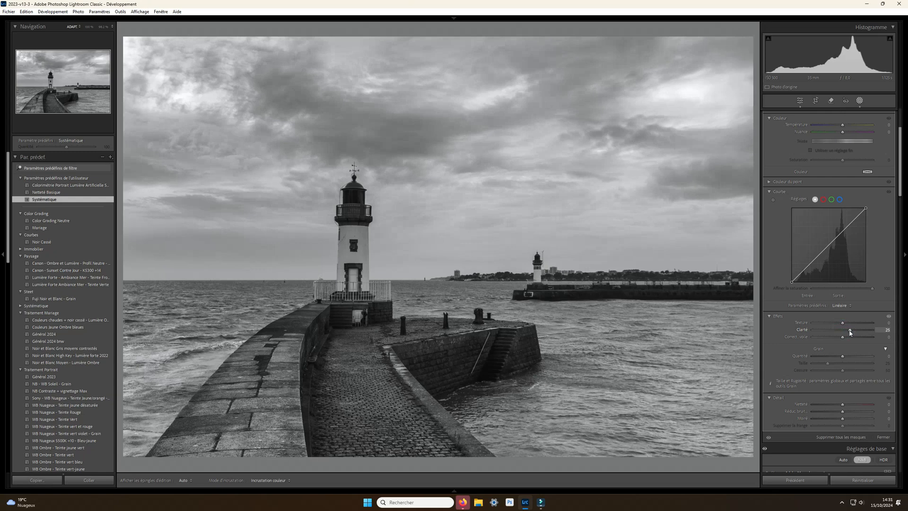
pyautogui.doubleClick(850, 330)
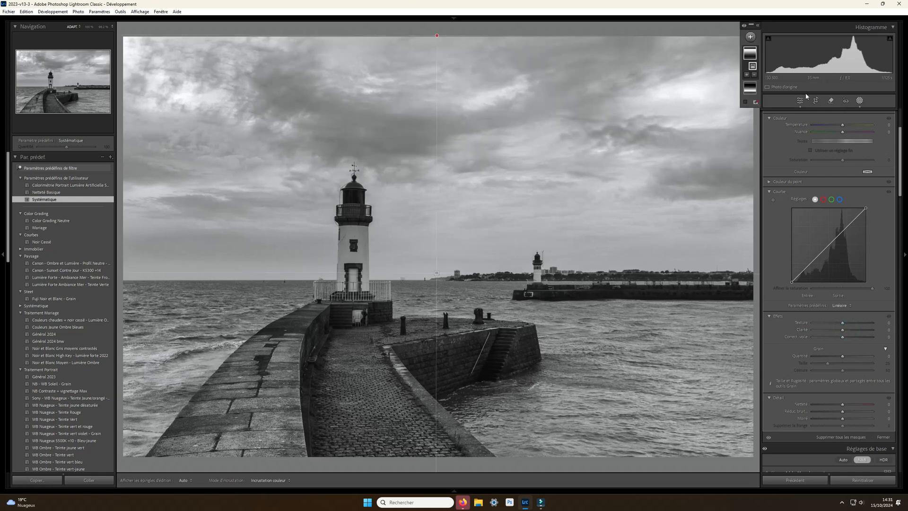
# - Add a brush mask and paint it over the cloudy sky above and around the lighthouse
pyautogui.click(755, 41)
pyautogui.click(764, 98)
pyautogui.scroll(8, 303, 67)
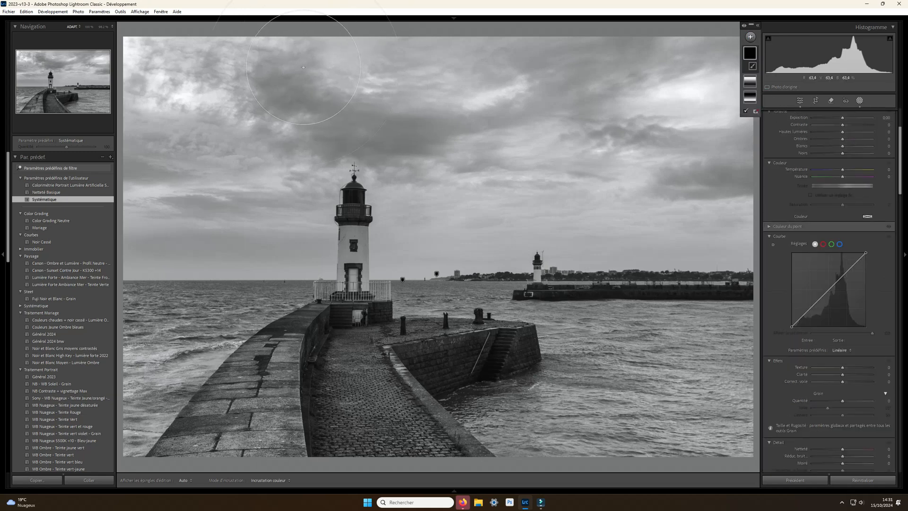
pyautogui.press('h')
pyautogui.moveTo(304, 67)
pyautogui.mouseDown()
pyautogui.moveTo(180, 109)
pyautogui.moveTo(420, 67)
pyautogui.moveTo(653, 115)
pyautogui.moveTo(803, 76)
pyautogui.moveTo(544, 56)
pyautogui.moveTo(473, 66)
pyautogui.mouseUp()
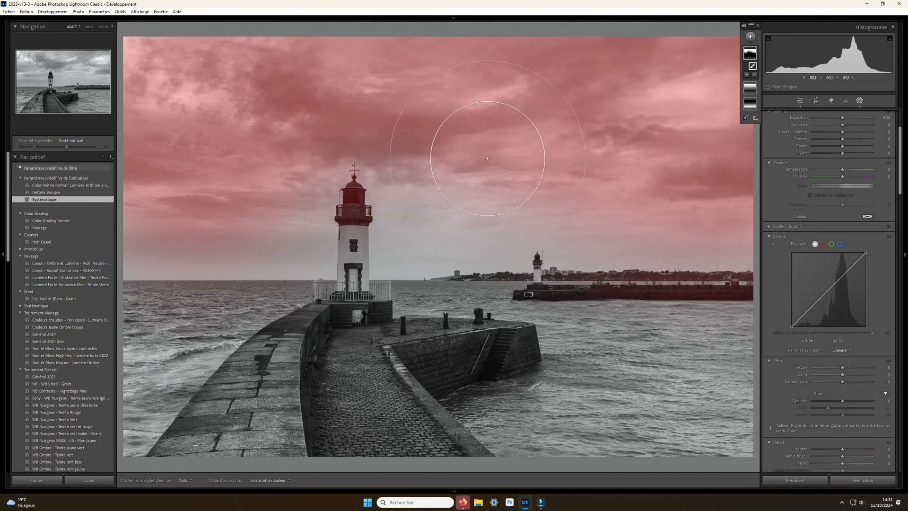
pyautogui.moveTo(465, 167)
pyautogui.mouseDown()
pyautogui.moveTo(629, 167)
pyautogui.moveTo(594, 39)
pyautogui.moveTo(371, 17)
pyautogui.moveTo(183, 121)
pyautogui.mouseUp()
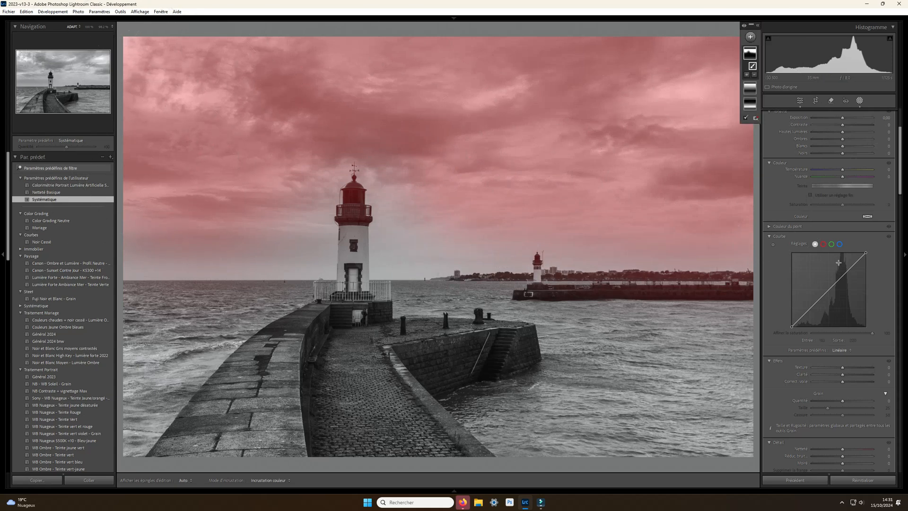
# - Set the sky brush mask's clarity to 46 and leave masking
pyautogui.scroll(-5, 840, 265)
pyautogui.moveTo(843, 178); pyautogui.dragTo(857, 181)
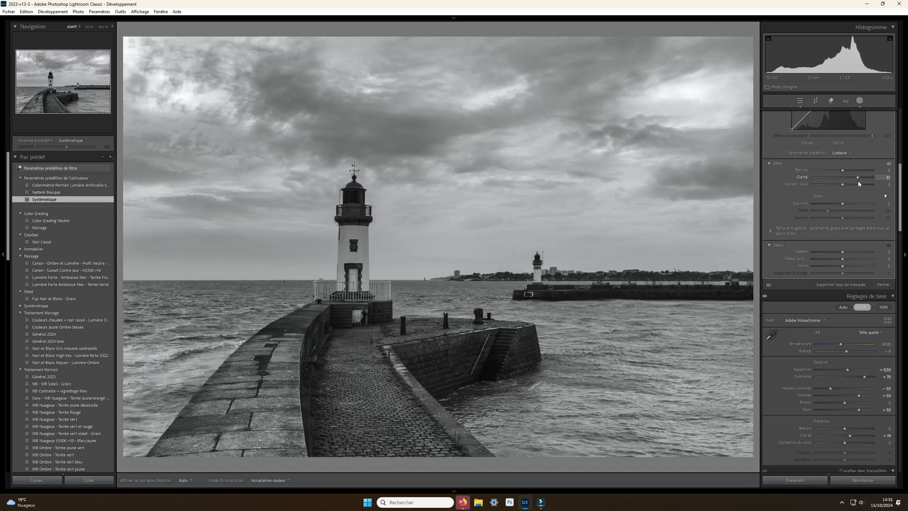
pyautogui.moveTo(857, 181); pyautogui.dragTo(856, 182)
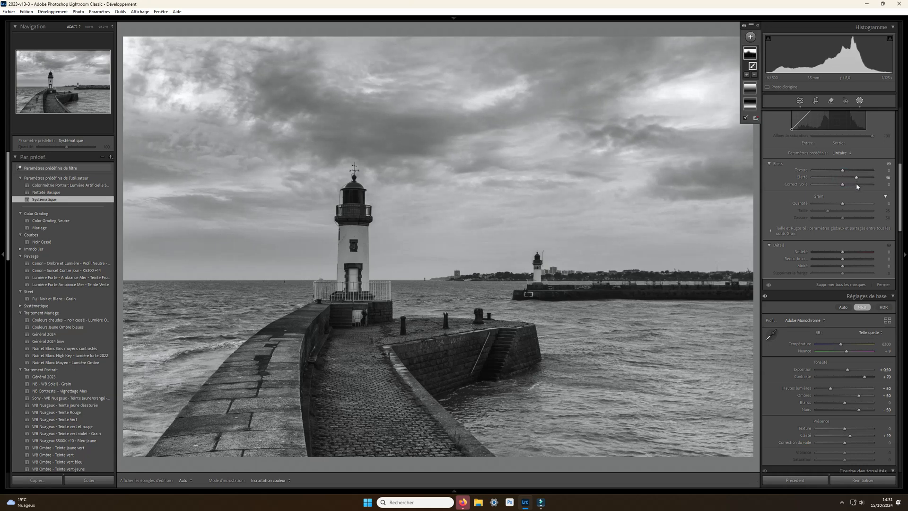
pyautogui.click(860, 101)
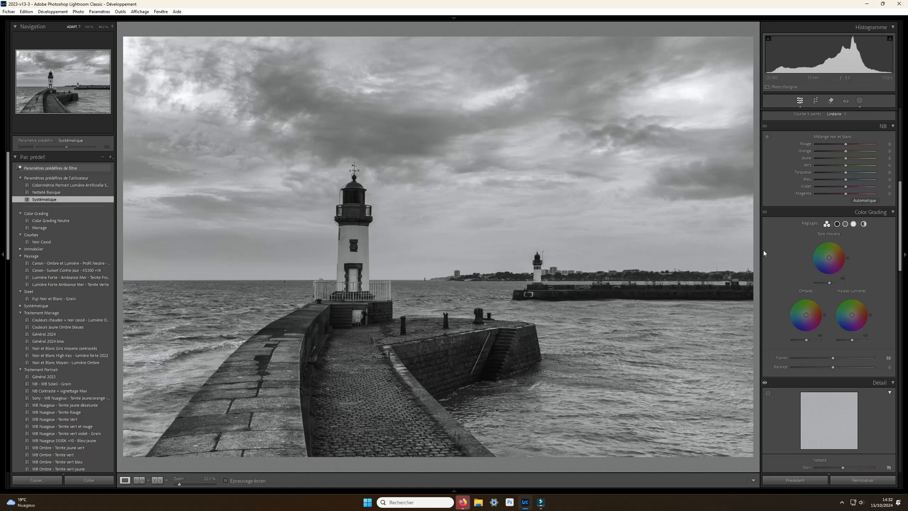
# - Add a tall radial gradient mask centred on the main lighthouse and raise its feather
pyautogui.click(860, 101)
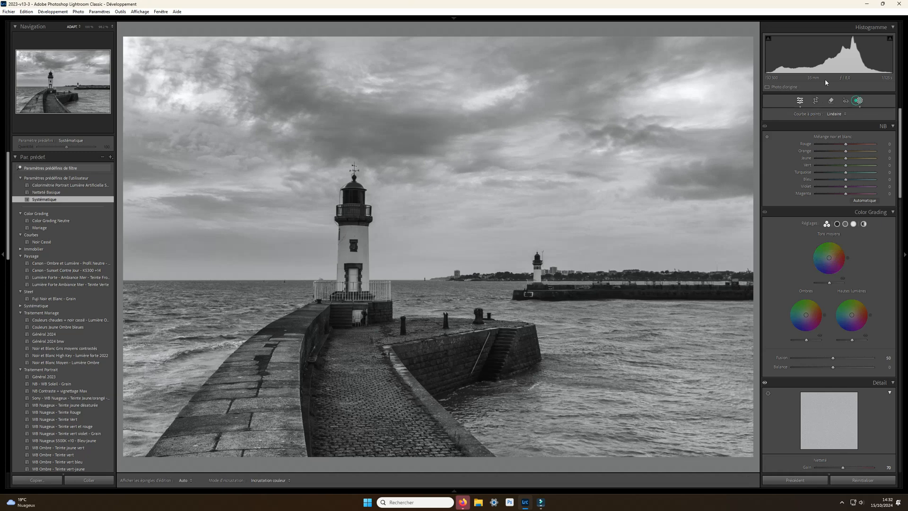
pyautogui.click(754, 40)
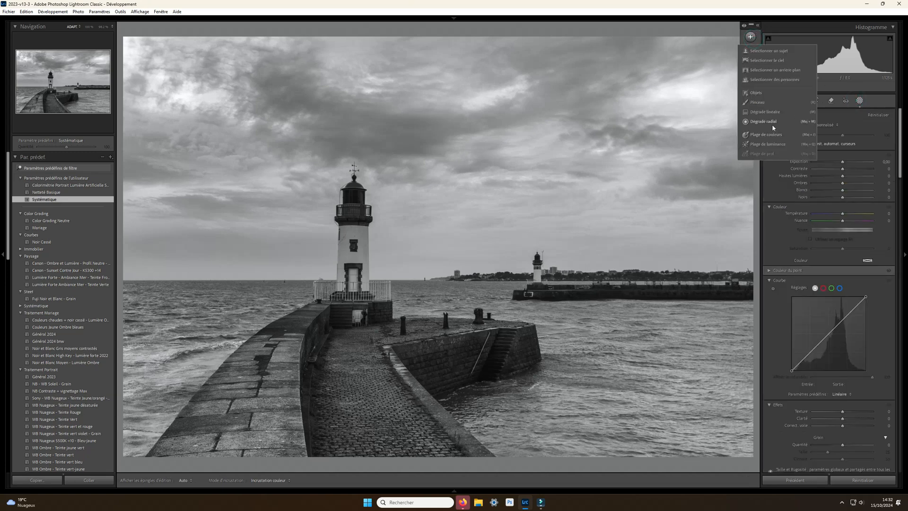
pyautogui.click(772, 125)
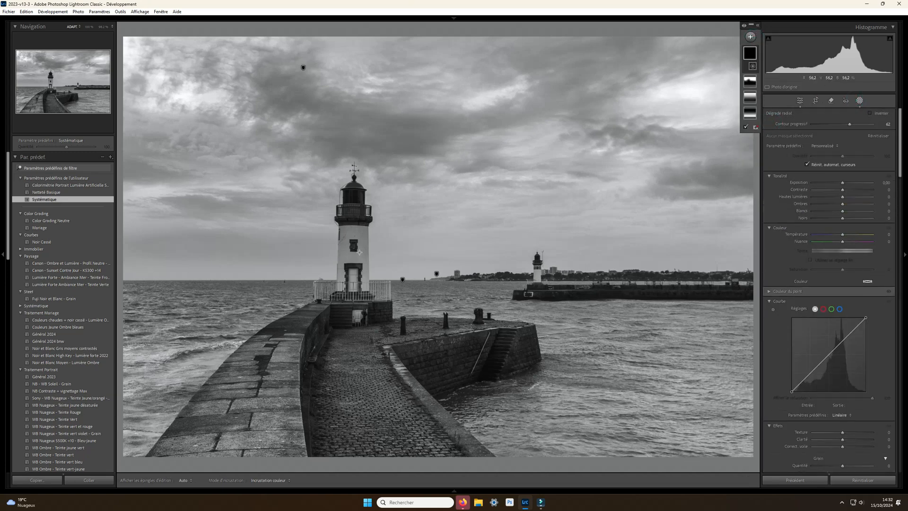
pyautogui.moveTo(355, 252); pyautogui.dragTo(435, 404)
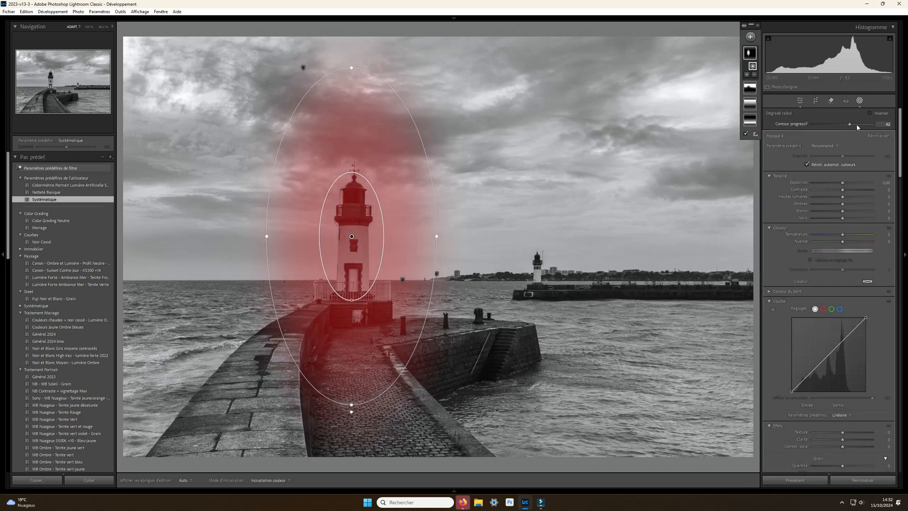
pyautogui.moveTo(855, 125); pyautogui.dragTo(866, 126)
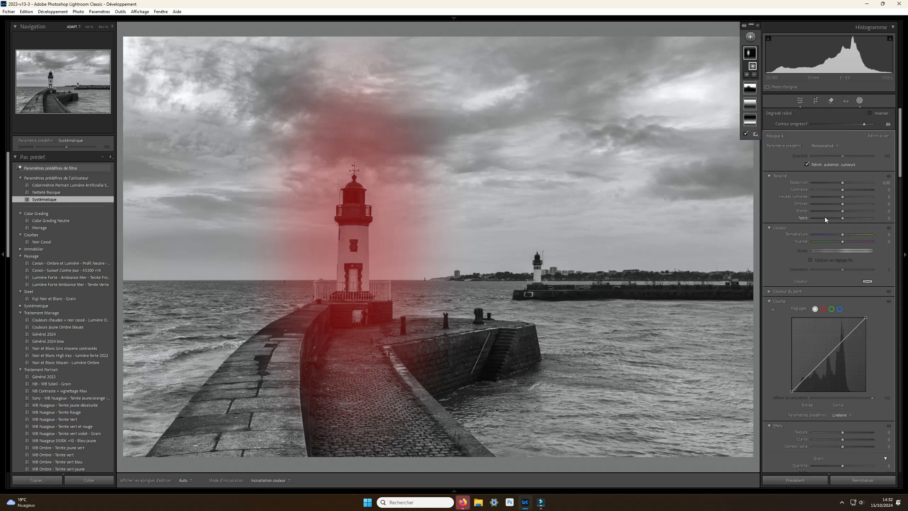
# - Widen the lighthouse's radial mask into a near circle with feather 100, exposure 0,62 and contrast 52
pyautogui.moveTo(845, 183); pyautogui.dragTo(844, 184)
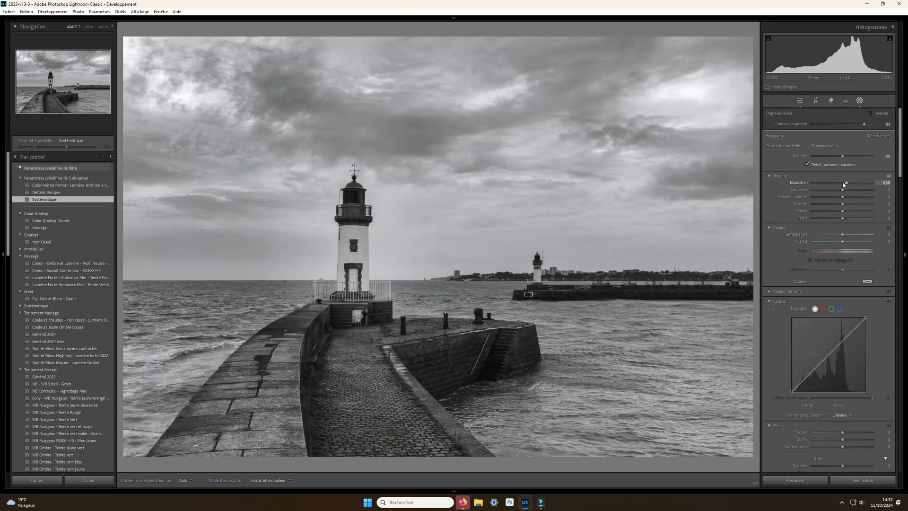
pyautogui.moveTo(438, 242); pyautogui.dragTo(508, 242)
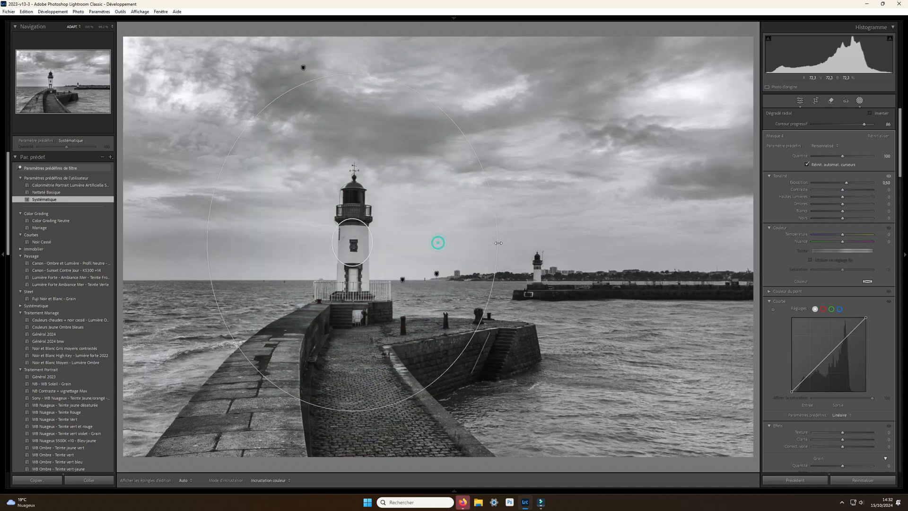
pyautogui.moveTo(864, 124); pyautogui.dragTo(876, 125)
pyautogui.moveTo(842, 189)
pyautogui.mouseDown()
pyautogui.moveTo(865, 197)
pyautogui.moveTo(848, 184)
pyautogui.mouseUp()
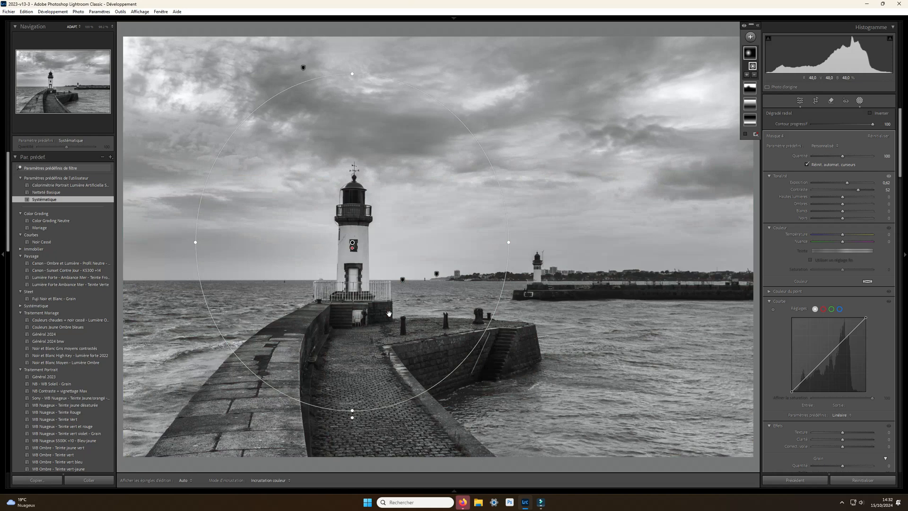
# - Subtract a linear gradient from the bottom-up gradient mask, running from the photo's lower edge up to the foot of the main lighthouse
pyautogui.click(750, 120)
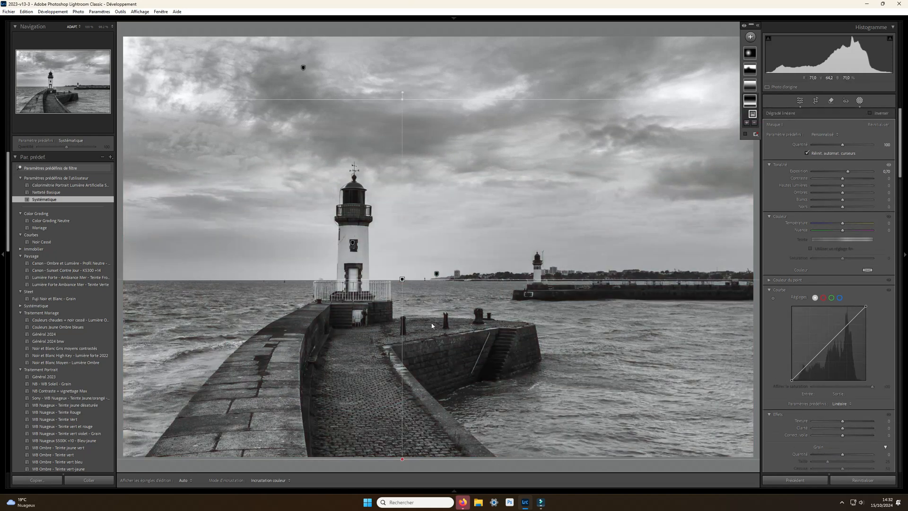
pyautogui.press('o')
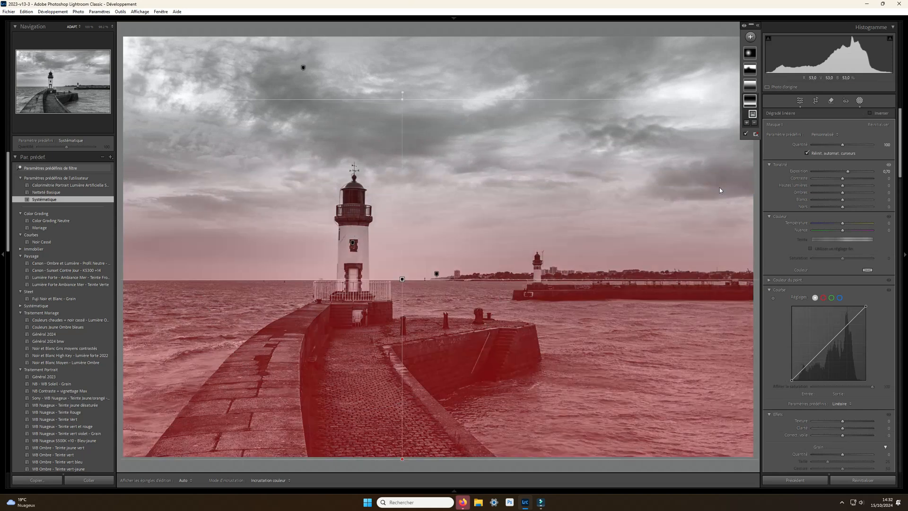
pyautogui.click(755, 123)
pyautogui.click(769, 199)
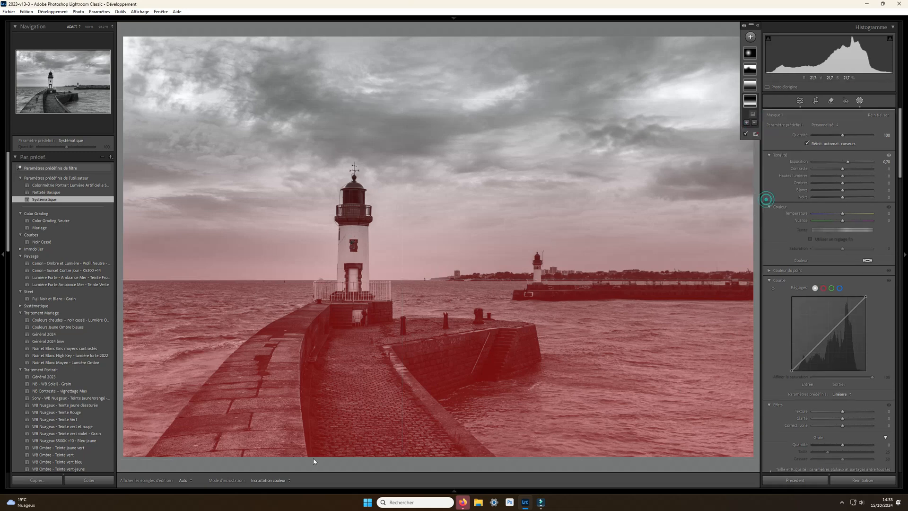
pyautogui.moveTo(381, 458); pyautogui.dragTo(379, 323)
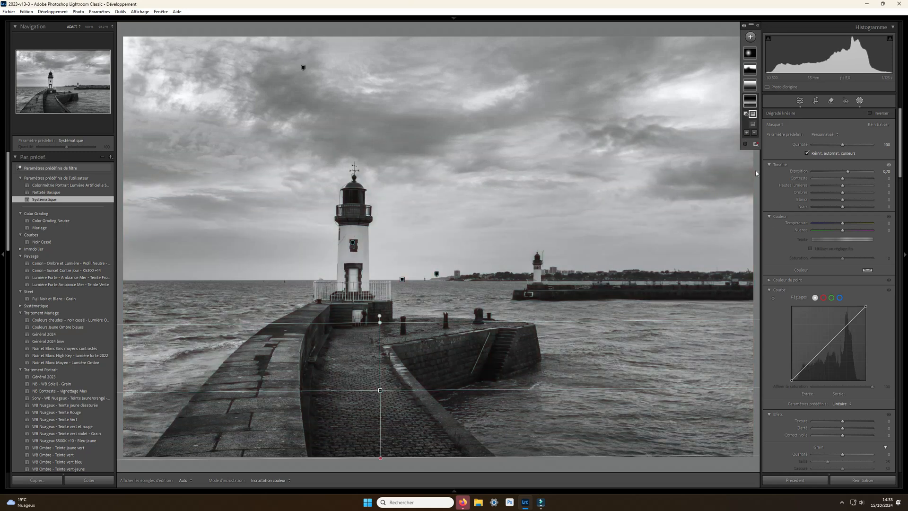
# - Add a brush mask with a brush size of about 12 and paint it over the foreground pier and its stone walls
pyautogui.click(750, 36)
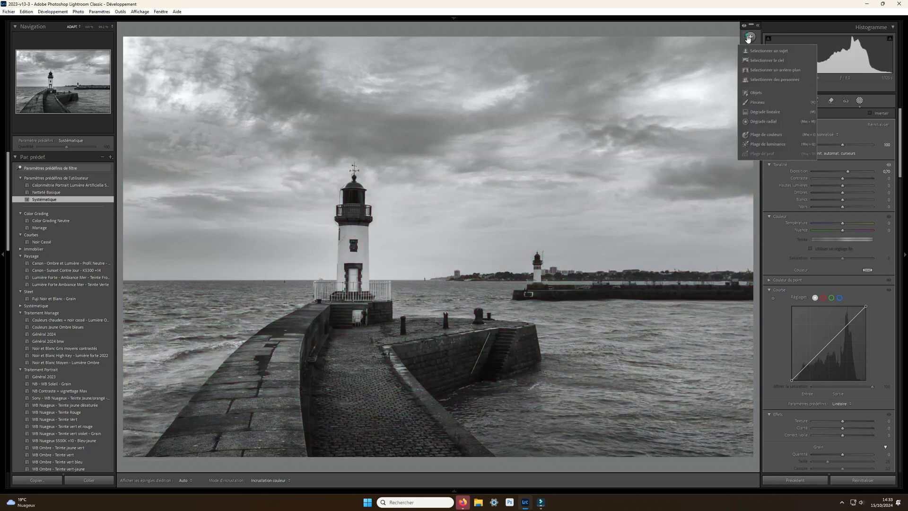
pyautogui.click(767, 102)
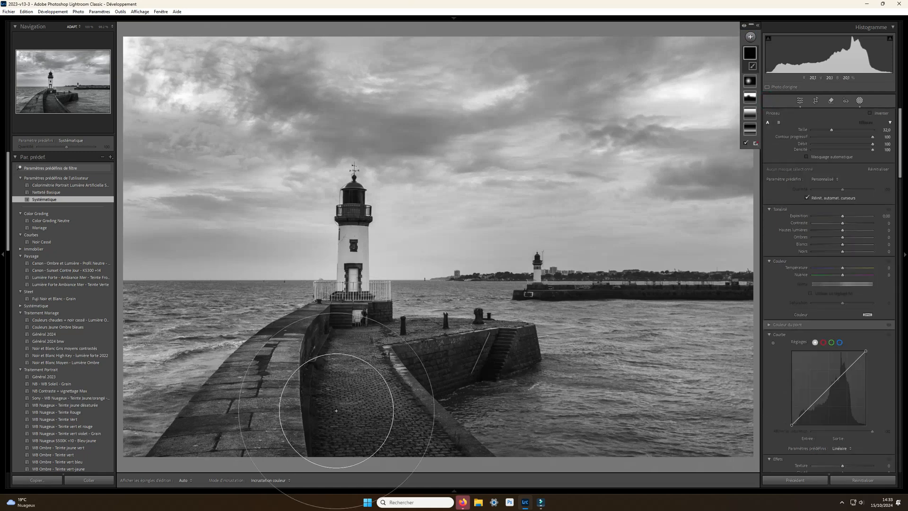
pyautogui.scroll(-10, 442, 358)
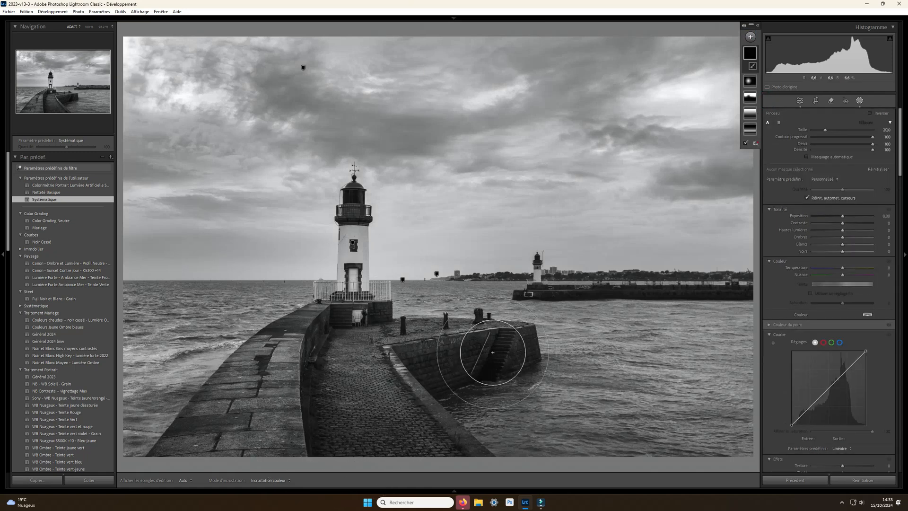
pyautogui.scroll(-4, 513, 348)
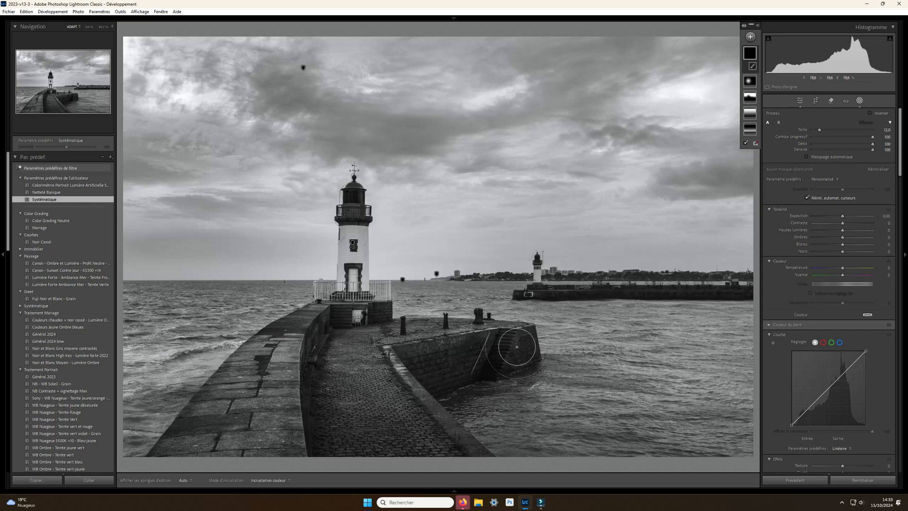
pyautogui.moveTo(520, 349)
pyautogui.mouseDown()
pyautogui.moveTo(458, 360)
pyautogui.moveTo(503, 347)
pyautogui.moveTo(372, 355)
pyautogui.moveTo(399, 353)
pyautogui.moveTo(374, 374)
pyautogui.moveTo(458, 464)
pyautogui.moveTo(376, 382)
pyautogui.moveTo(392, 463)
pyautogui.moveTo(348, 340)
pyautogui.moveTo(339, 455)
pyautogui.moveTo(323, 325)
pyautogui.moveTo(267, 445)
pyautogui.moveTo(293, 340)
pyautogui.moveTo(229, 407)
pyautogui.moveTo(211, 476)
pyautogui.moveTo(240, 417)
pyautogui.moveTo(192, 461)
pyautogui.moveTo(206, 441)
pyautogui.moveTo(188, 449)
pyautogui.moveTo(285, 350)
pyautogui.moveTo(326, 351)
pyautogui.mouseUp()
# - Raise the exposure, contrast and clarity of the foreground pier's brush mask
pyautogui.moveTo(843, 217); pyautogui.dragTo(849, 225)
pyautogui.scroll(-2, 829, 264)
pyautogui.scroll(-2, 829, 264)
pyautogui.moveTo(842, 276); pyautogui.dragTo(845, 279)
# - Add another brush mask with brush size 2,0 and paint it over the distant jetty and its small lighthouse
pyautogui.click(751, 37)
pyautogui.click(757, 103)
pyautogui.scroll(-5, 547, 289)
pyautogui.moveTo(546, 290)
pyautogui.mouseDown()
pyautogui.moveTo(523, 295)
pyautogui.moveTo(779, 292)
pyautogui.mouseUp()
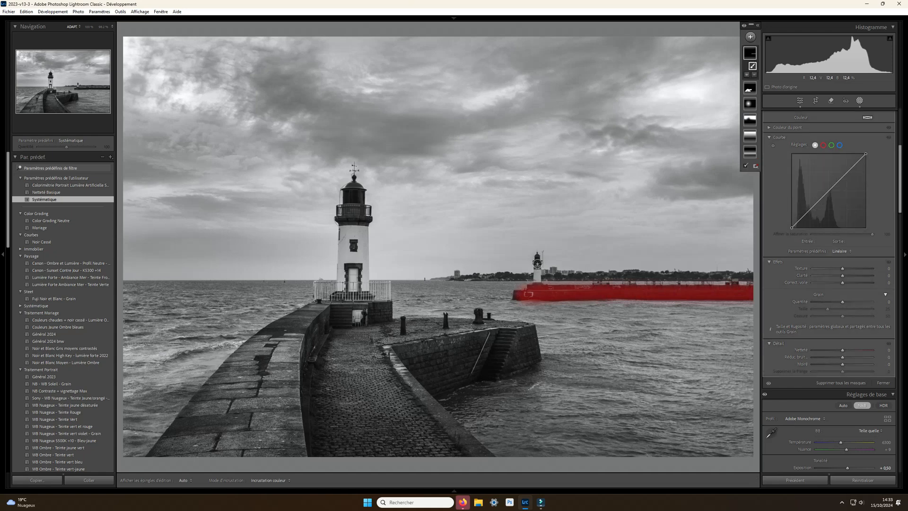
pyautogui.moveTo(537, 261); pyautogui.dragTo(537, 291)
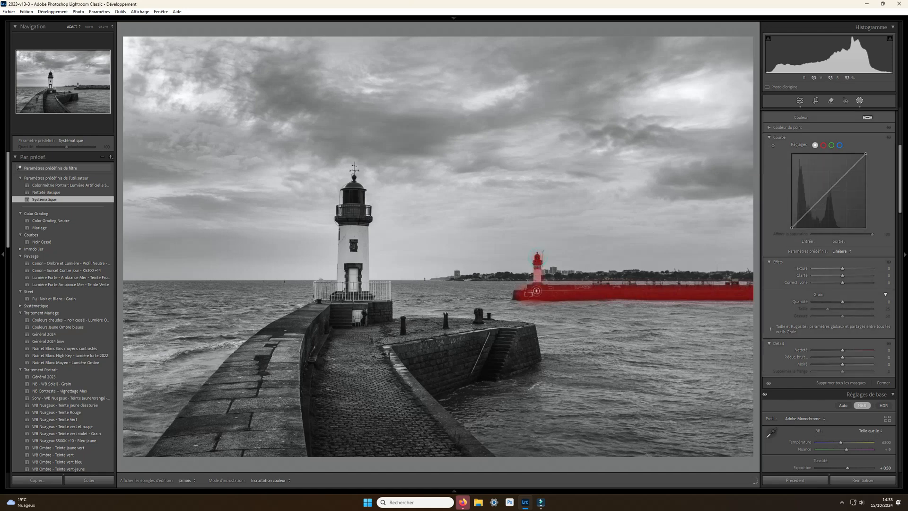
# - Set the distant jetty mask's exposure to 0,30 and contrast to 18
pyautogui.scroll(5, 842, 218)
pyautogui.moveTo(843, 218); pyautogui.dragTo(853, 227)
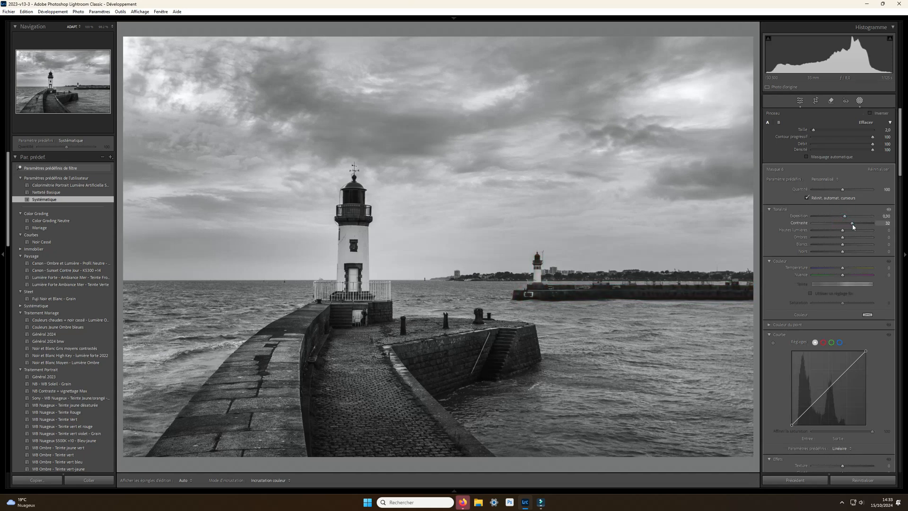
pyautogui.moveTo(849, 226); pyautogui.dragTo(848, 227)
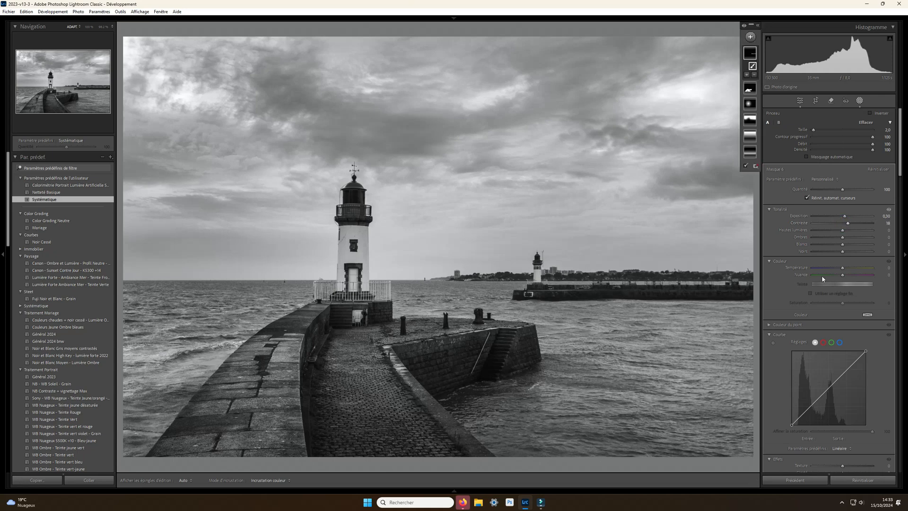
# - Set the distant jetty mask's clarity to 6 and texture to 7, and leave masking
pyautogui.scroll(-4, 848, 227)
pyautogui.moveTo(843, 375); pyautogui.dragTo(846, 376)
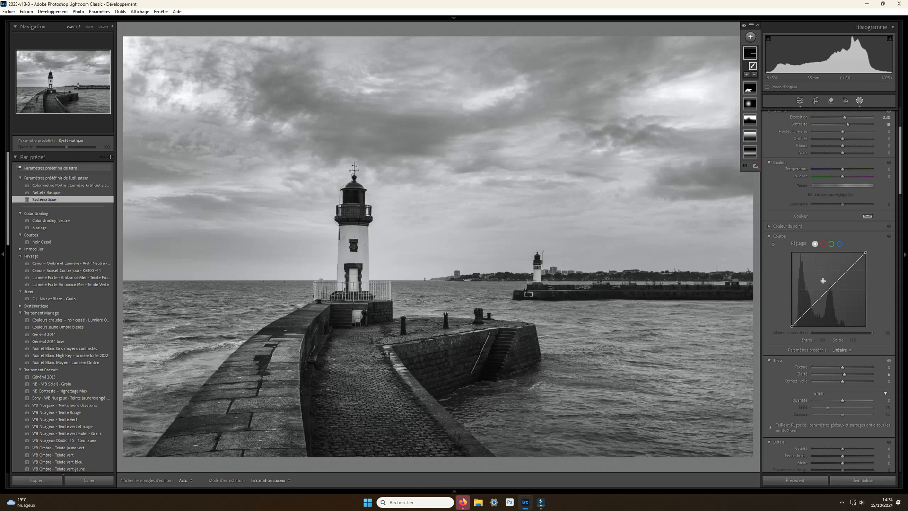
pyautogui.scroll(2, 824, 227)
pyautogui.scroll(-6, 824, 228)
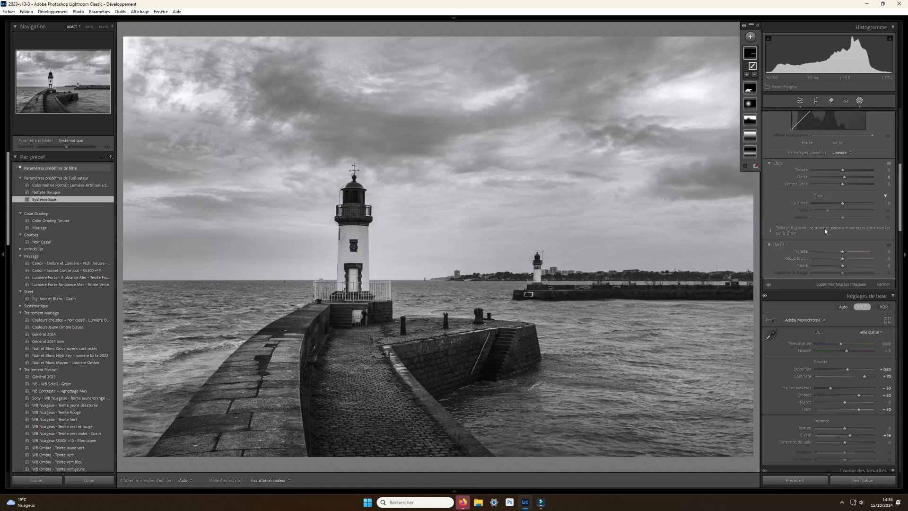
pyautogui.moveTo(843, 173); pyautogui.dragTo(845, 173)
pyautogui.scroll(5, 833, 237)
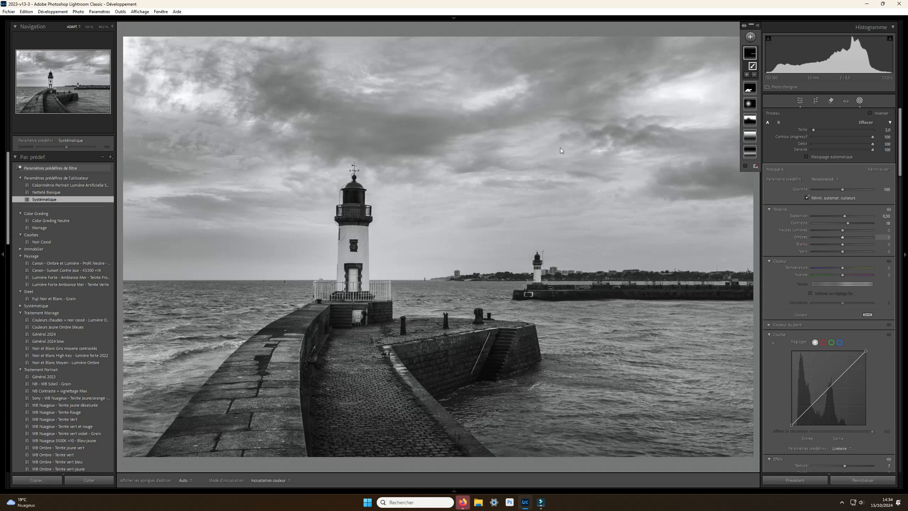
pyautogui.click(860, 100)
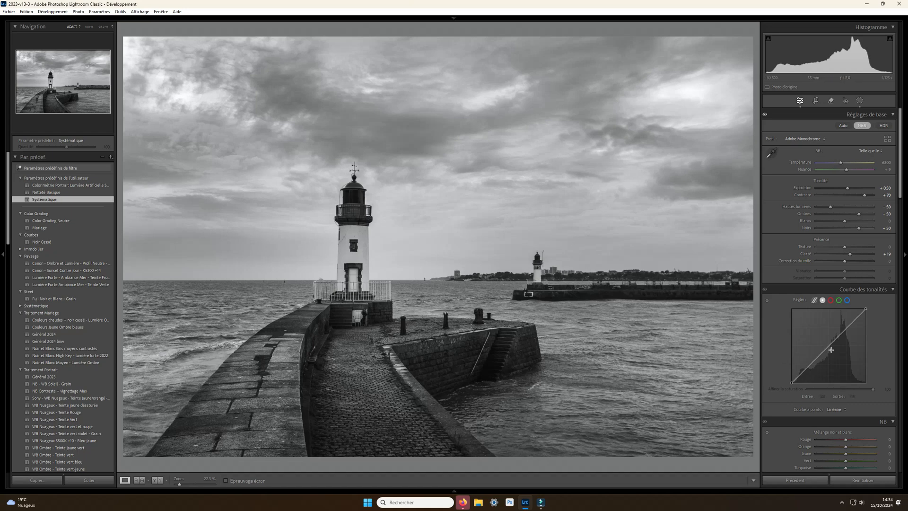
# - Set the post-crop vignette amount to -15, comparing it with the effects switched off and with an amount of -39
pyautogui.scroll(-10, 837, 357)
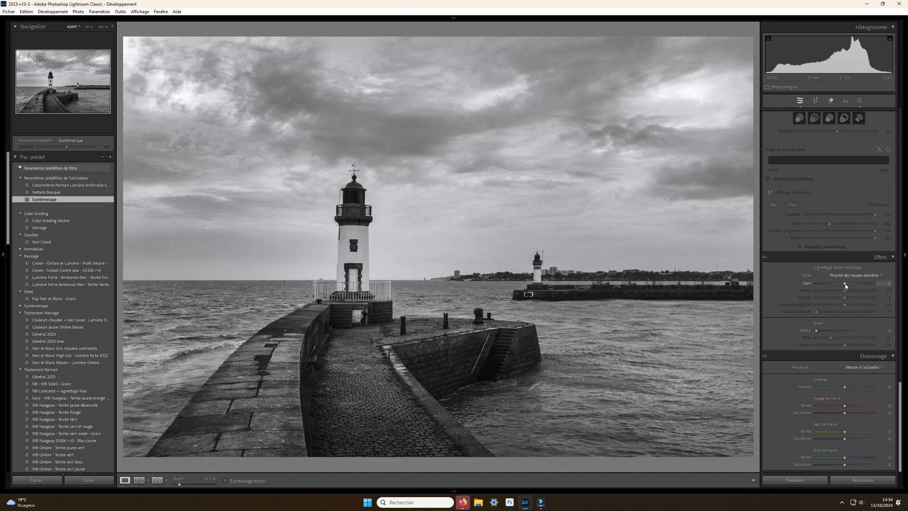
pyautogui.scroll(-3, 845, 286)
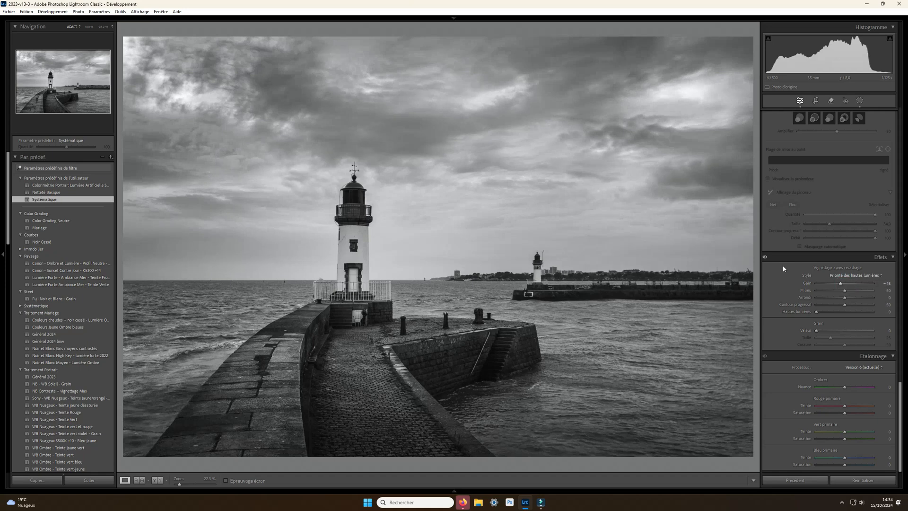
pyautogui.click(765, 258)
pyautogui.click(765, 257)
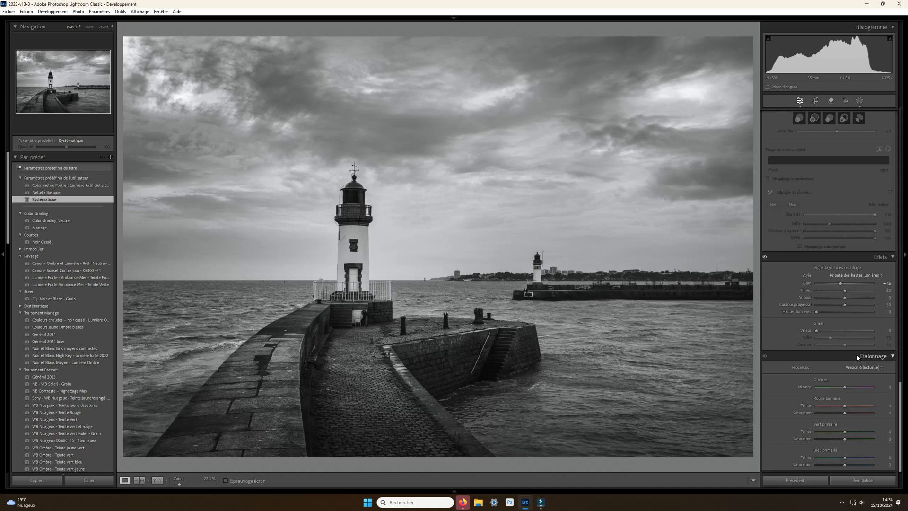
pyautogui.moveTo(840, 284); pyautogui.dragTo(834, 284)
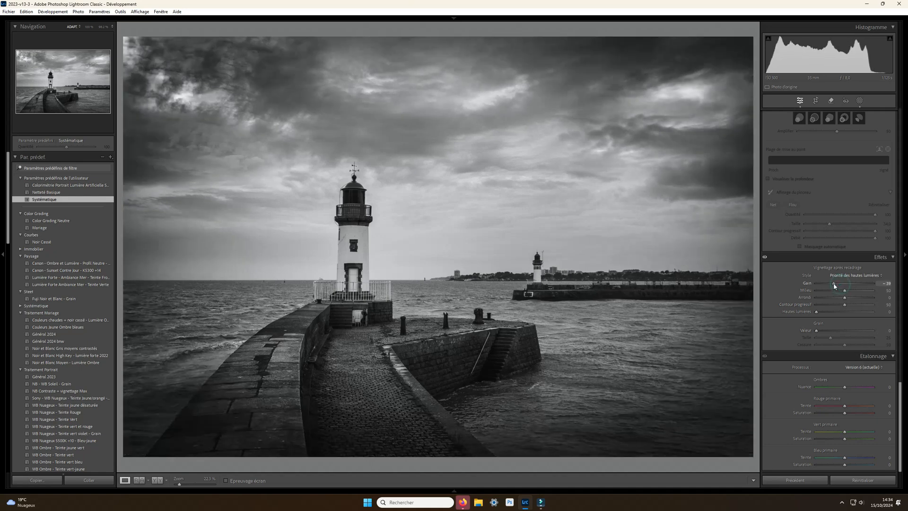
pyautogui.hotkey('ctrl', 'z')
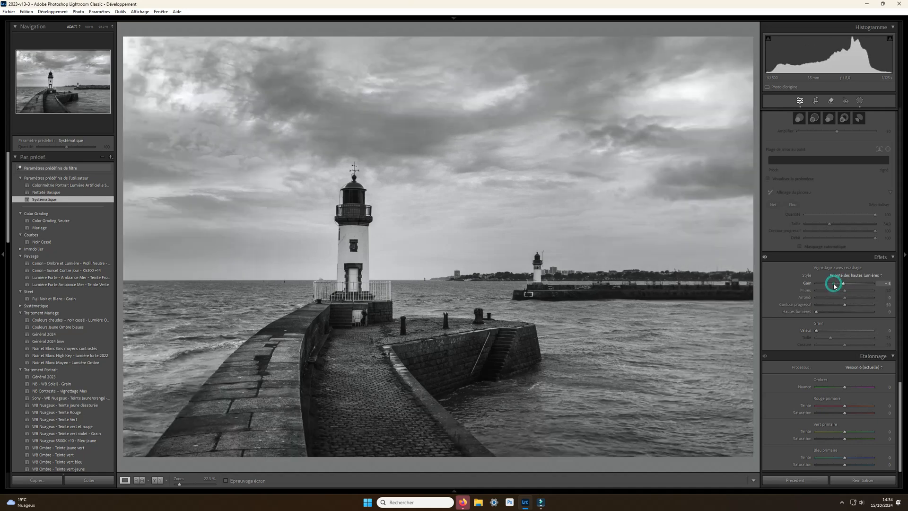
# - Shape the tone curve with lifted midtones and highlights, a shadow anchor point, and the black point raised to output 12
pyautogui.scroll(20, 837, 355)
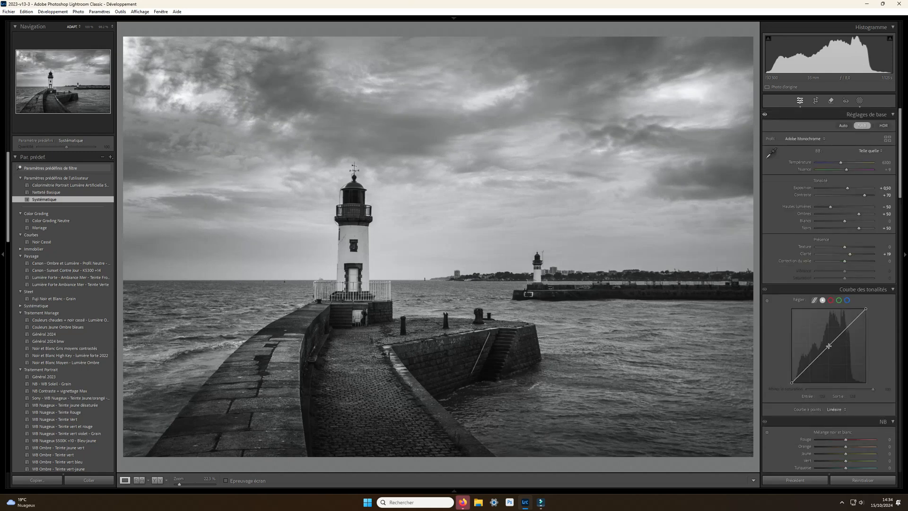
pyautogui.moveTo(828, 346); pyautogui.dragTo(827, 346)
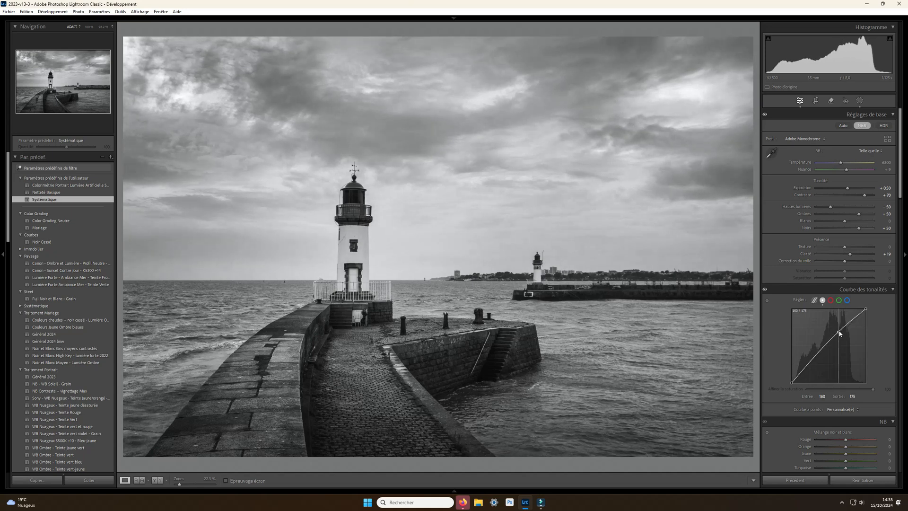
pyautogui.moveTo(840, 335); pyautogui.dragTo(810, 367)
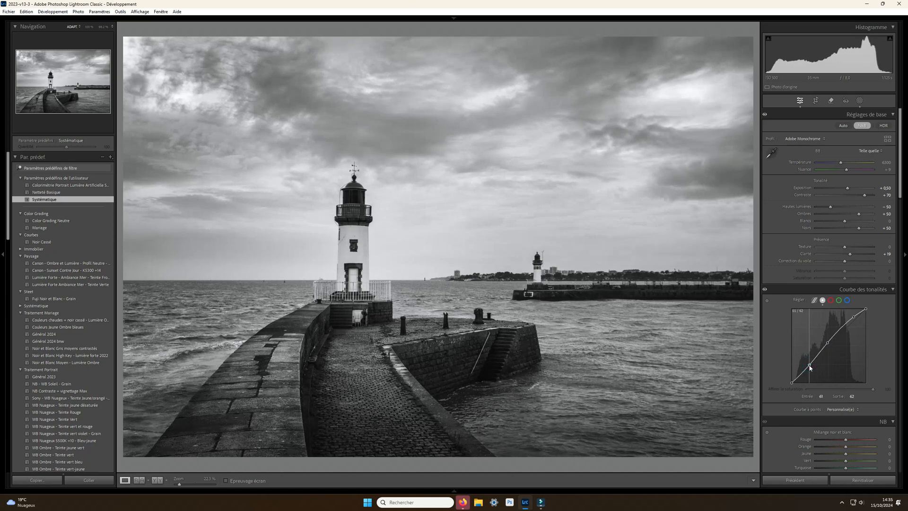
pyautogui.moveTo(792, 382); pyautogui.dragTo(791, 378)
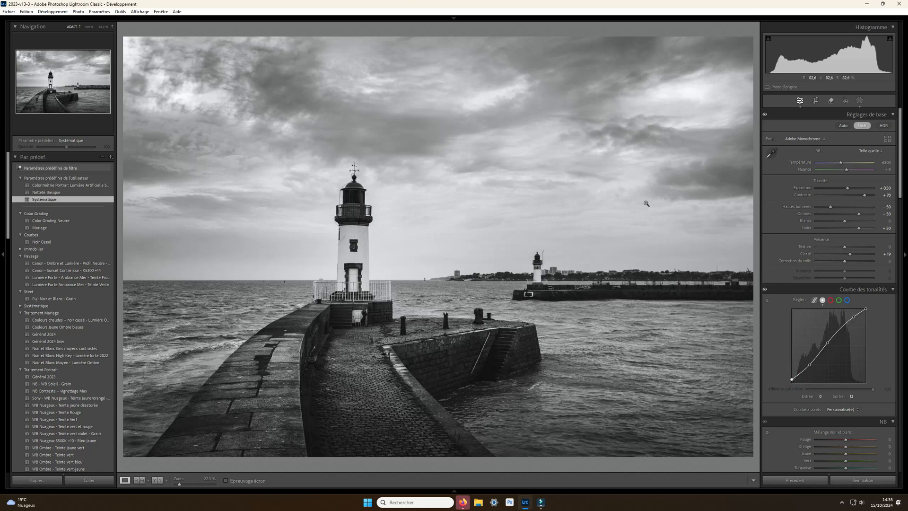
# - Add a mask that selects the sky and set its exposure to -0,30
pyautogui.click(859, 100)
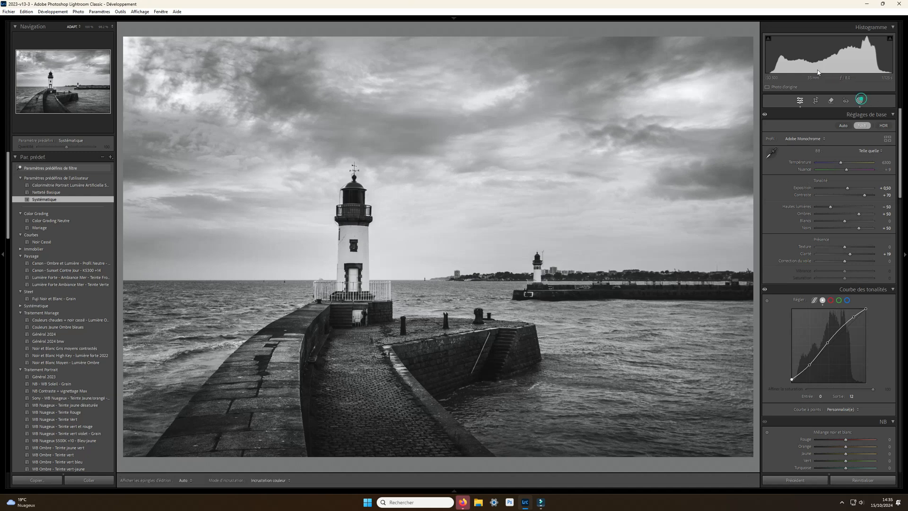
pyautogui.click(749, 38)
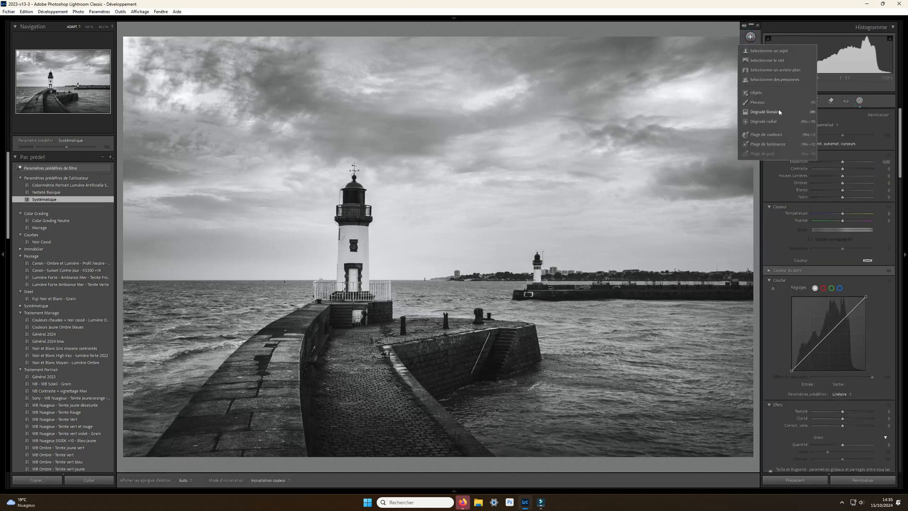
pyautogui.click(773, 61)
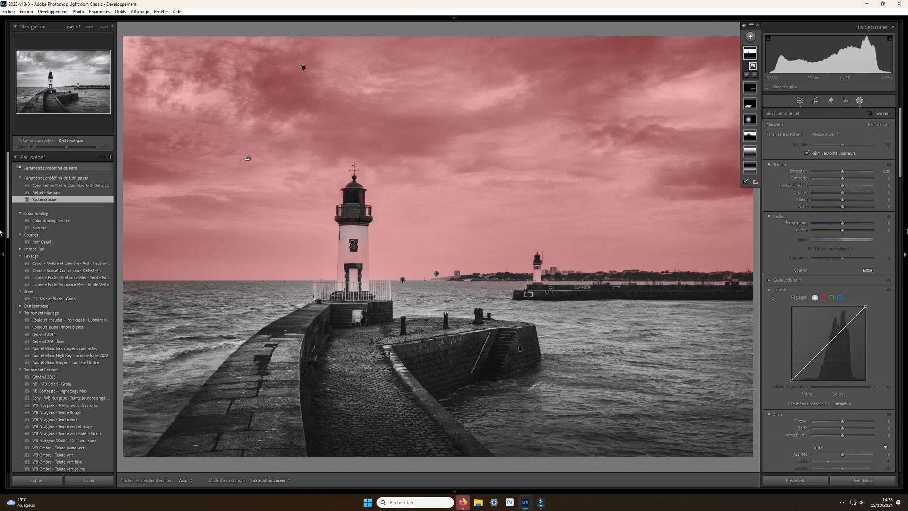
pyautogui.moveTo(844, 172); pyautogui.dragTo(832, 173)
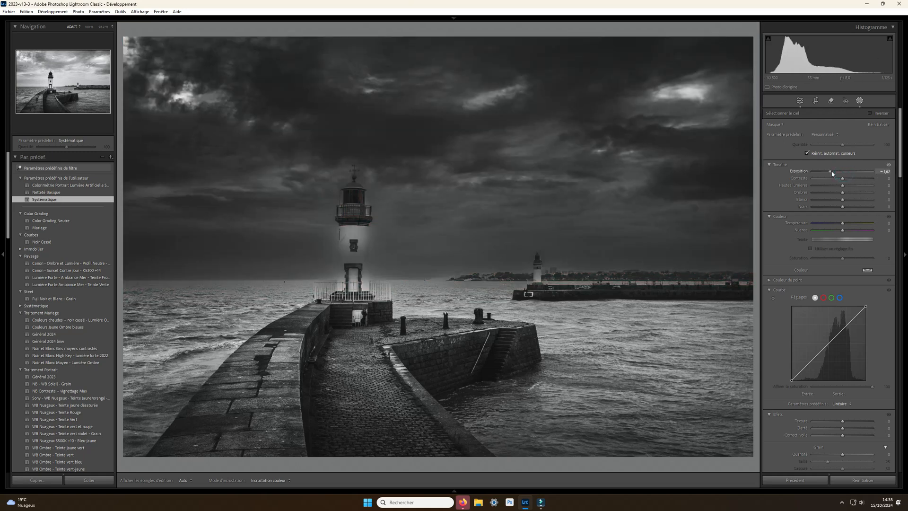
pyautogui.doubleClick(831, 174)
pyautogui.press('Down')
pyautogui.press('Down')
pyautogui.press('Down')
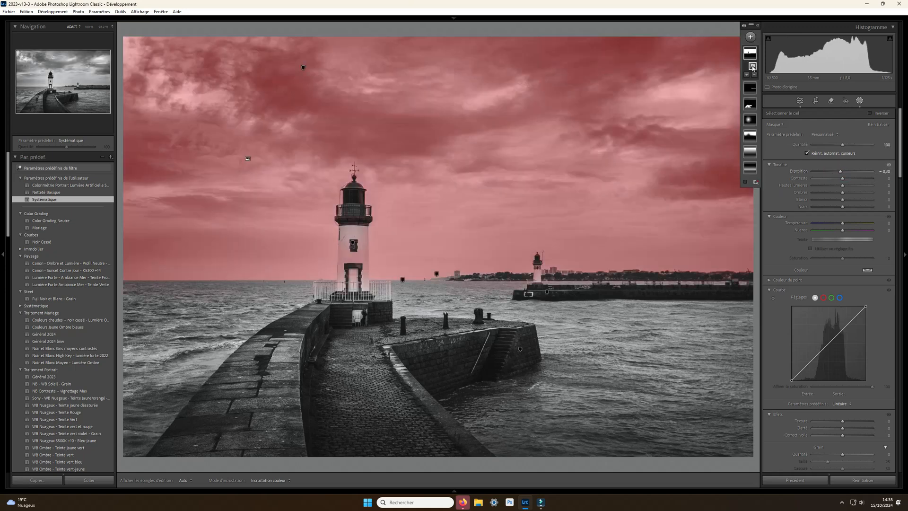
# - Subtract a linear gradient from the sky mask, rising from just below the horizon into the mid-sky, and leave masking
pyautogui.click(755, 75)
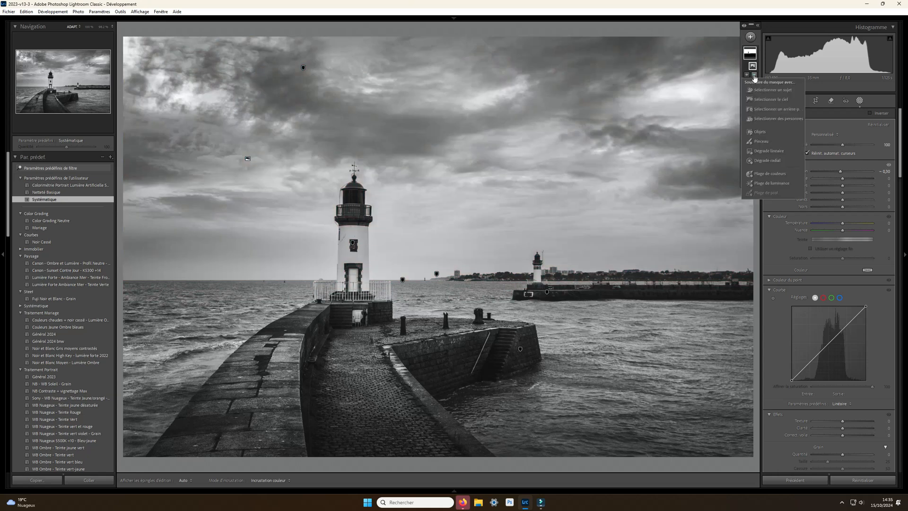
pyautogui.click(770, 150)
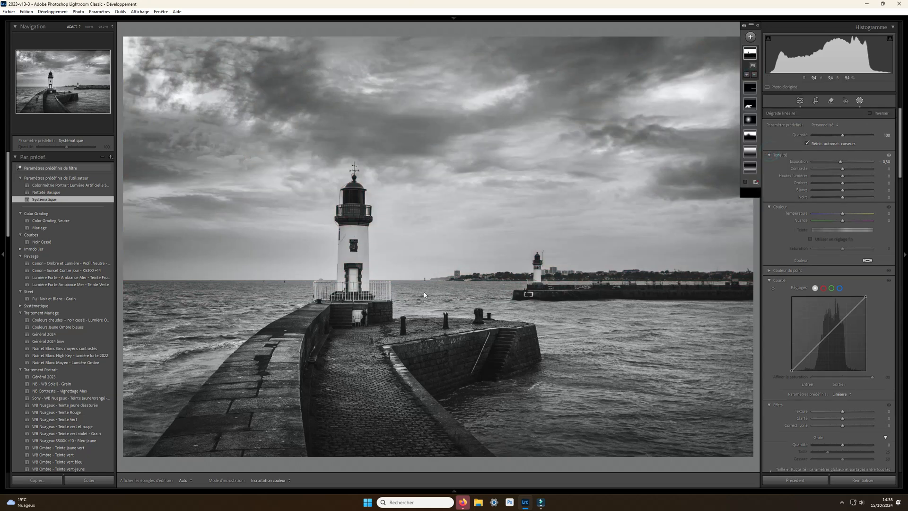
pyautogui.moveTo(420, 309); pyautogui.dragTo(420, 152)
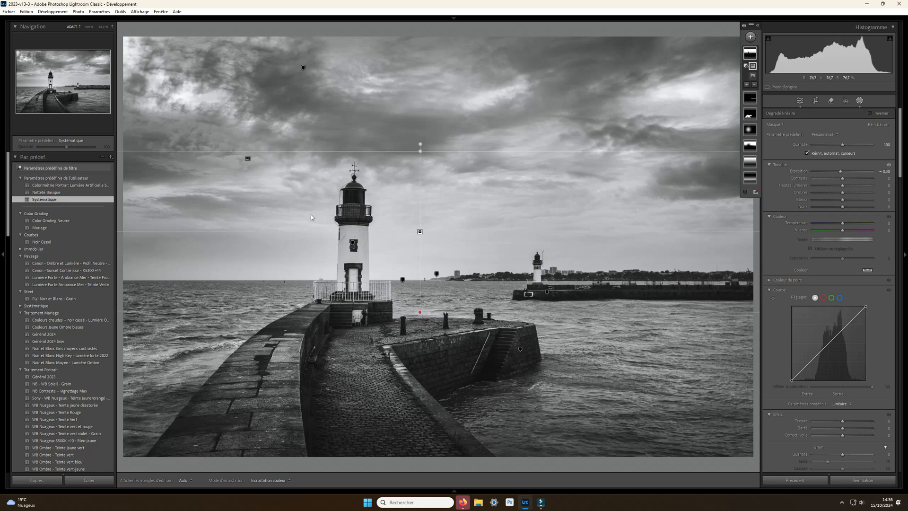
pyautogui.click(860, 101)
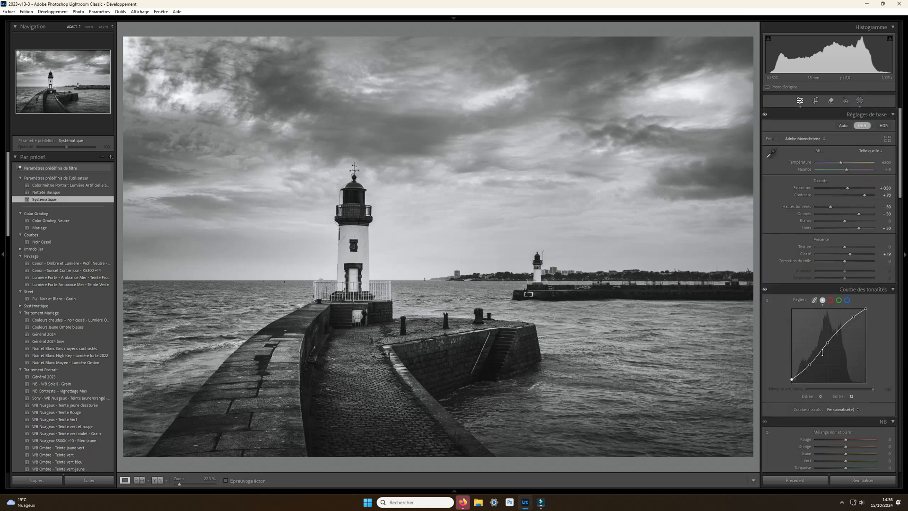
# - Compare the photo's colour version with its black-and-white treatment
pyautogui.scroll(-5, 816, 350)
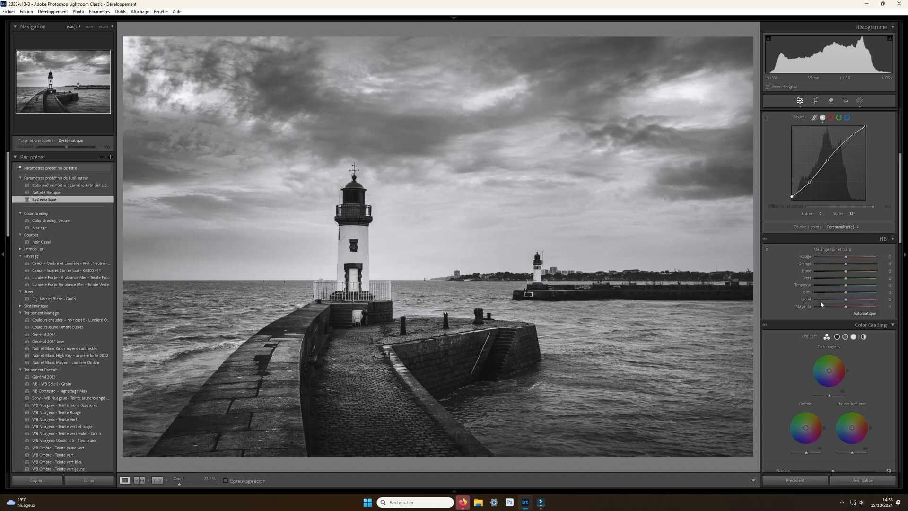
pyautogui.scroll(4, 866, 222)
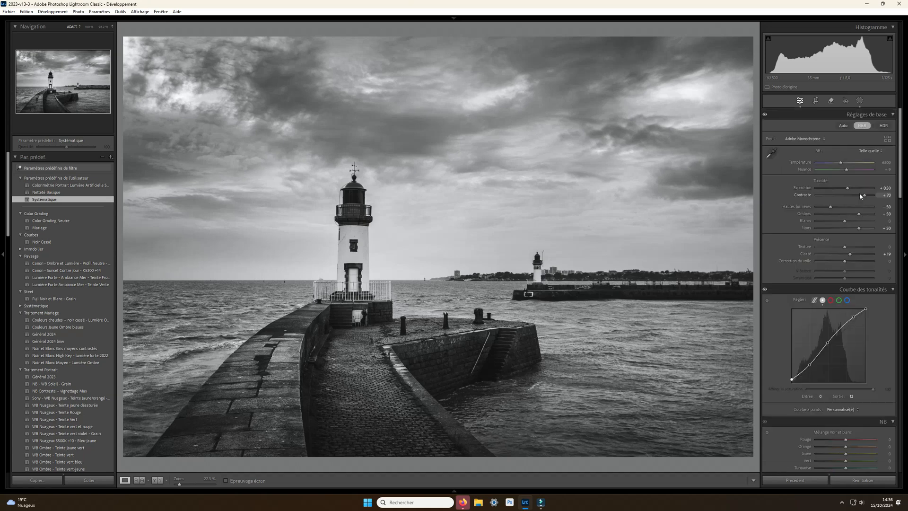
pyautogui.click(862, 126)
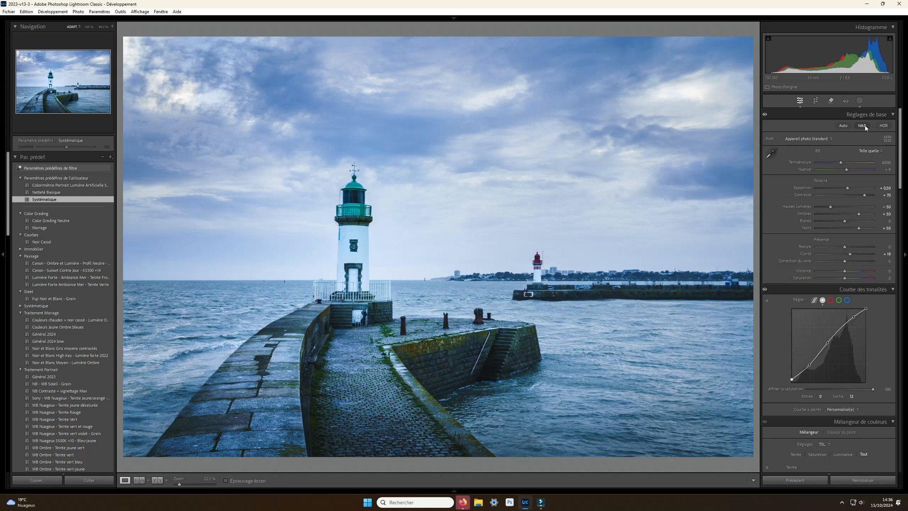
pyautogui.click(863, 126)
# - Try darkening the reds in the black-and-white mix
pyautogui.scroll(-4, 819, 277)
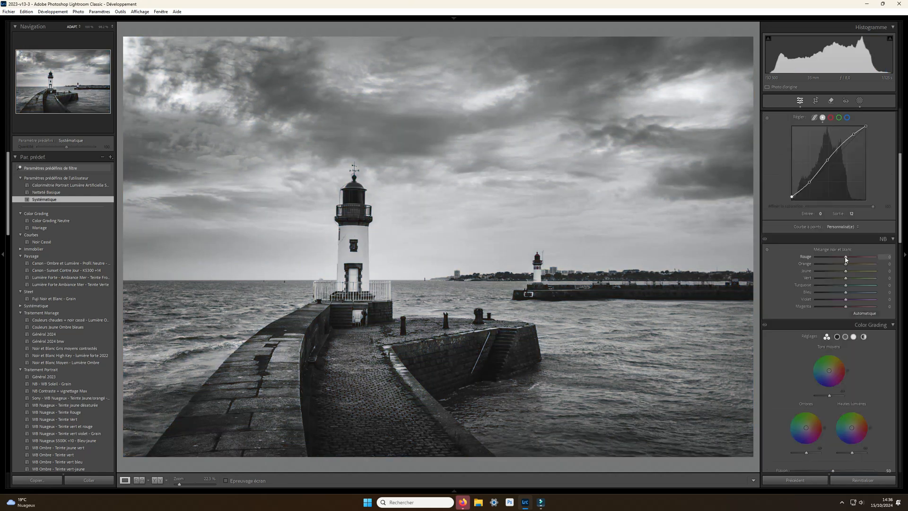
pyautogui.moveTo(846, 259); pyautogui.dragTo(825, 260)
pyautogui.scroll(5, 824, 271)
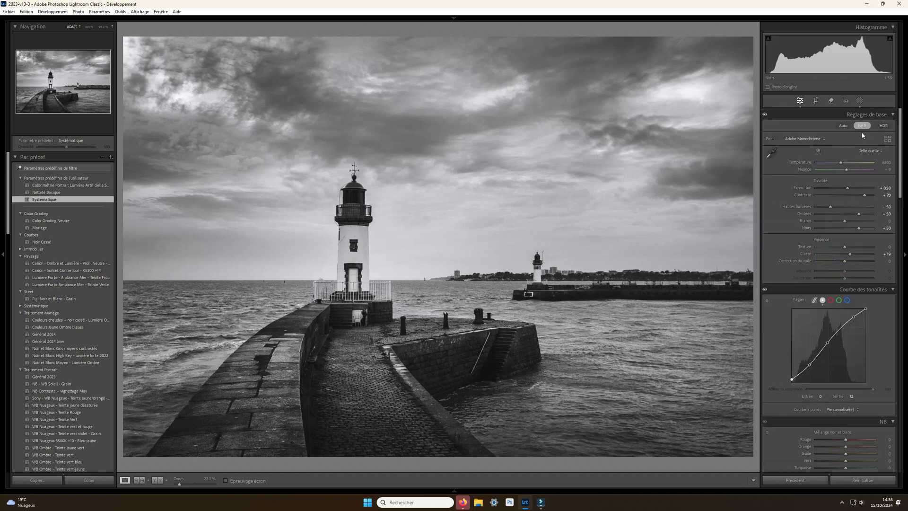
# - Show the photo in colour, set the temperature to 9225 and the tint to +21, and restore the black-and-white treatment
pyautogui.click(861, 125)
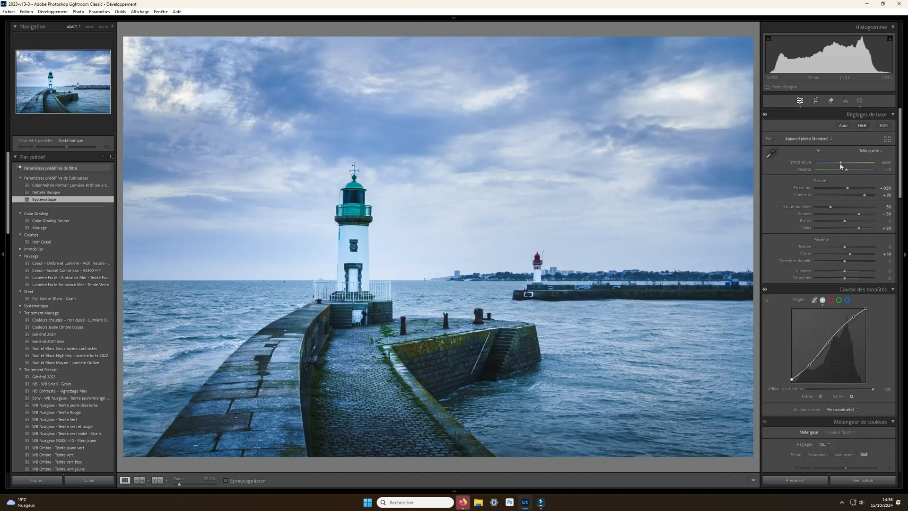
pyautogui.moveTo(841, 163)
pyautogui.mouseDown()
pyautogui.moveTo(853, 163)
pyautogui.moveTo(850, 170)
pyautogui.mouseUp()
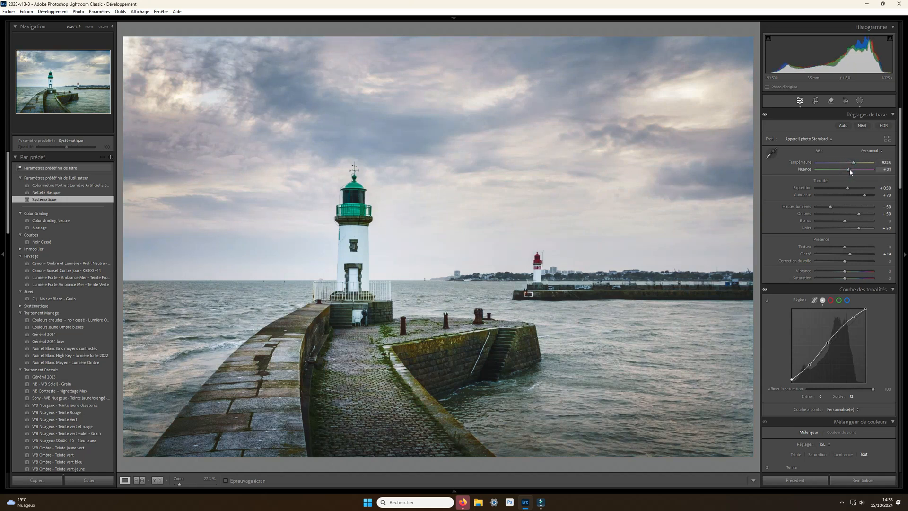
pyautogui.click(863, 125)
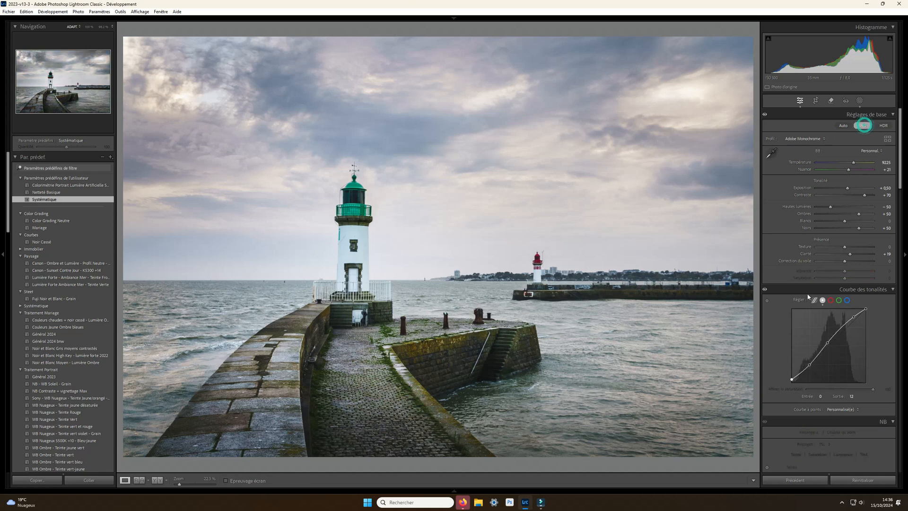
# - Try different red, orange and yellow levels in the black-and-white mix, resetting each one to 0
pyautogui.scroll(-4, 836, 274)
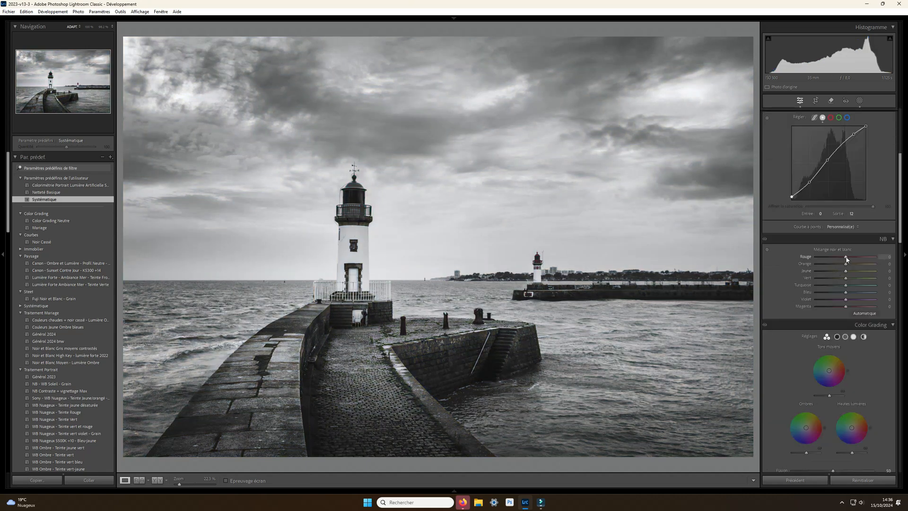
pyautogui.moveTo(867, 259)
pyautogui.mouseDown()
pyautogui.moveTo(815, 259)
pyautogui.moveTo(853, 258)
pyautogui.mouseUp()
pyautogui.doubleClick(843, 256)
pyautogui.moveTo(845, 265)
pyautogui.mouseDown()
pyautogui.moveTo(823, 266)
pyautogui.moveTo(860, 264)
pyautogui.mouseUp()
pyautogui.doubleClick(849, 265)
pyautogui.moveTo(846, 271)
pyautogui.mouseDown()
pyautogui.moveTo(832, 270)
pyautogui.moveTo(848, 273)
pyautogui.mouseUp()
pyautogui.doubleClick(835, 270)
# - Set the black-and-white mix to green +14, aqua -4, blue -18, purple -19 and magenta -4
pyautogui.moveTo(835, 278); pyautogui.dragTo(848, 279)
pyautogui.moveTo(845, 279); pyautogui.dragTo(849, 279)
pyautogui.moveTo(846, 287); pyautogui.dragTo(845, 309)
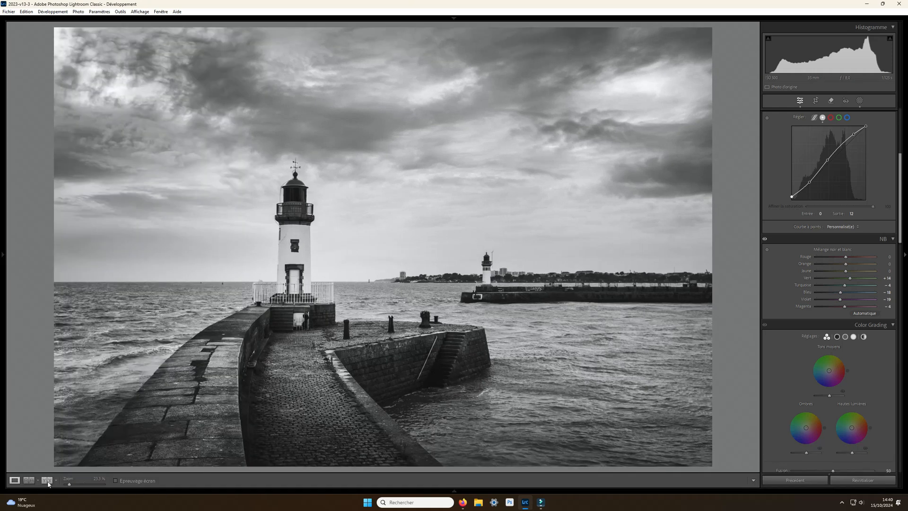
# - Compare the original and the edited photo side by side, and return to the single-image view
pyautogui.click(47, 480)
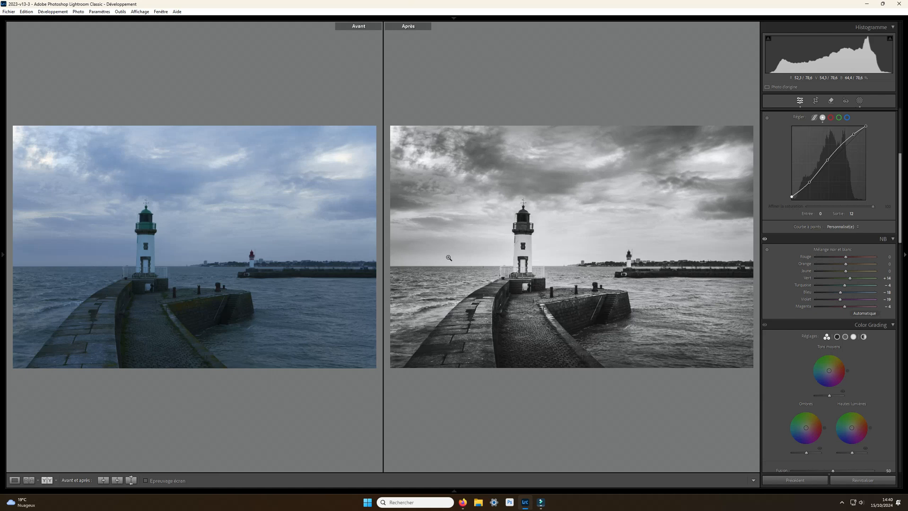
pyautogui.click(14, 481)
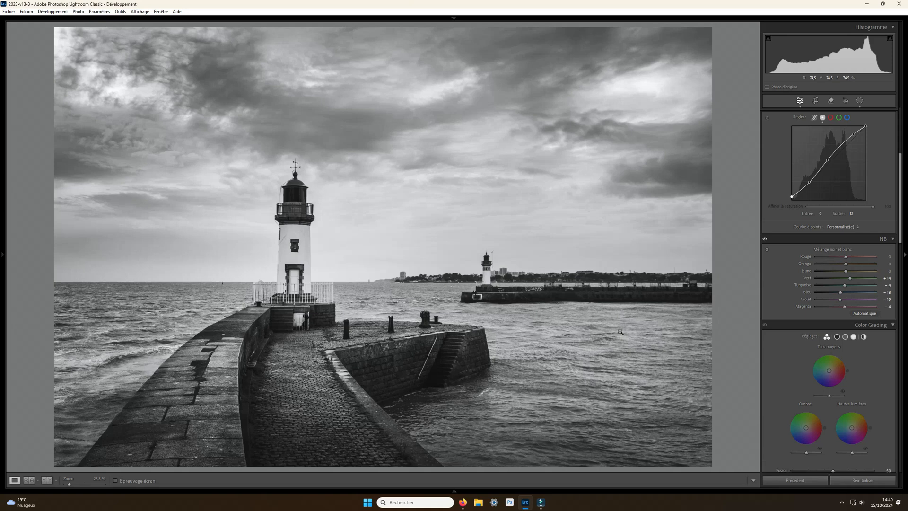
# - Crop the photo to a 1 x 1 square framing both lighthouses, and close the crop tool
pyautogui.click(815, 100)
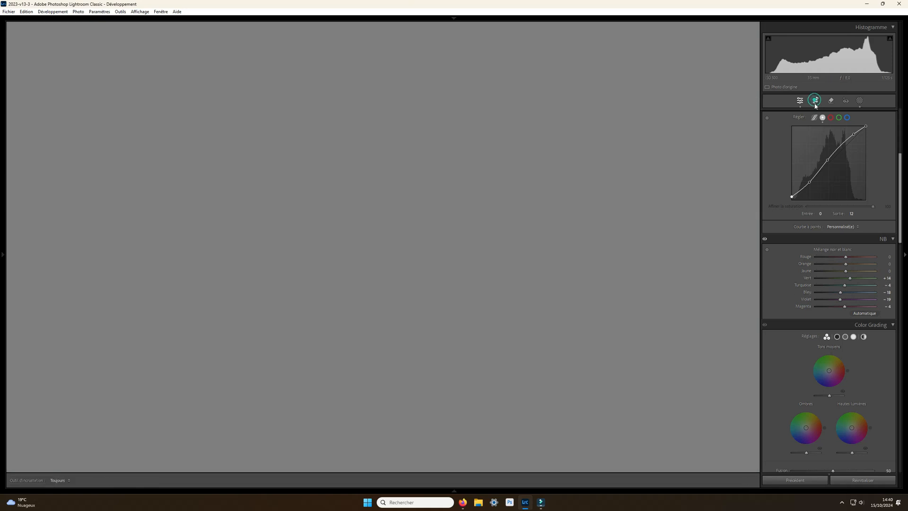
pyautogui.click(870, 126)
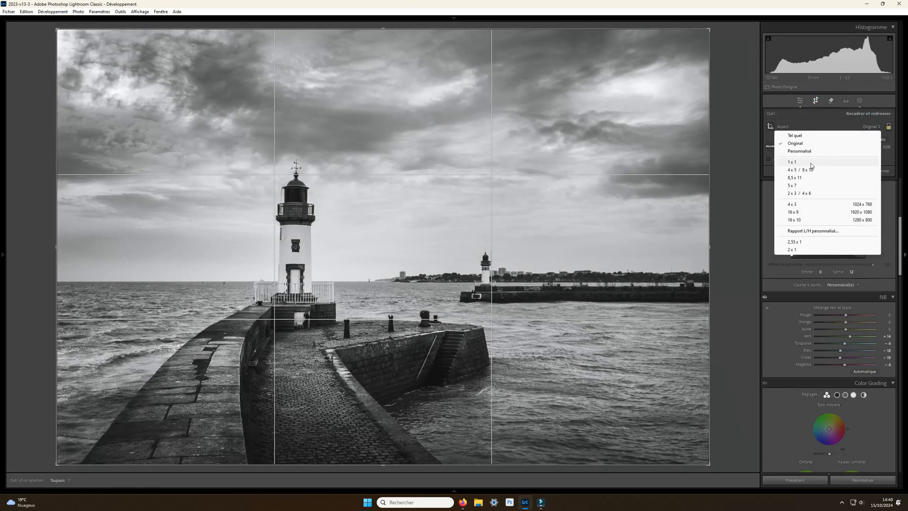
pyautogui.click(811, 164)
pyautogui.moveTo(442, 306); pyautogui.dragTo(455, 307)
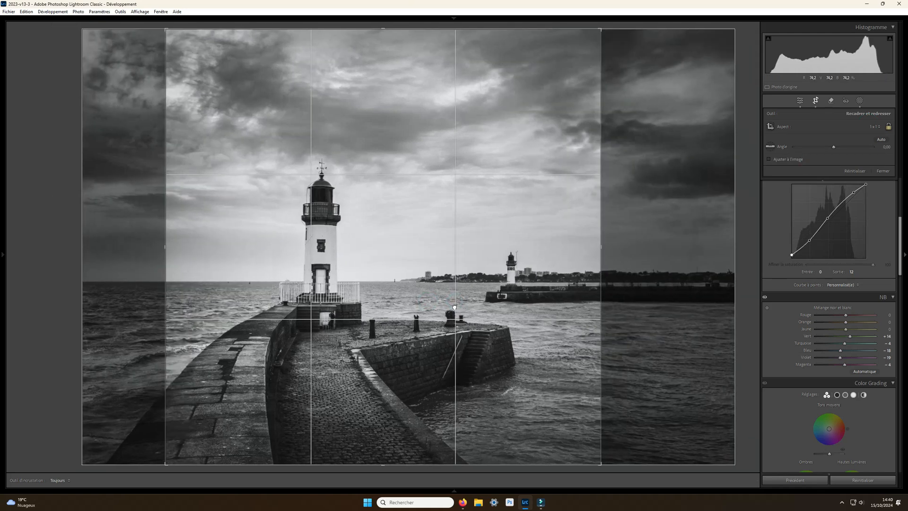
pyautogui.click(882, 172)
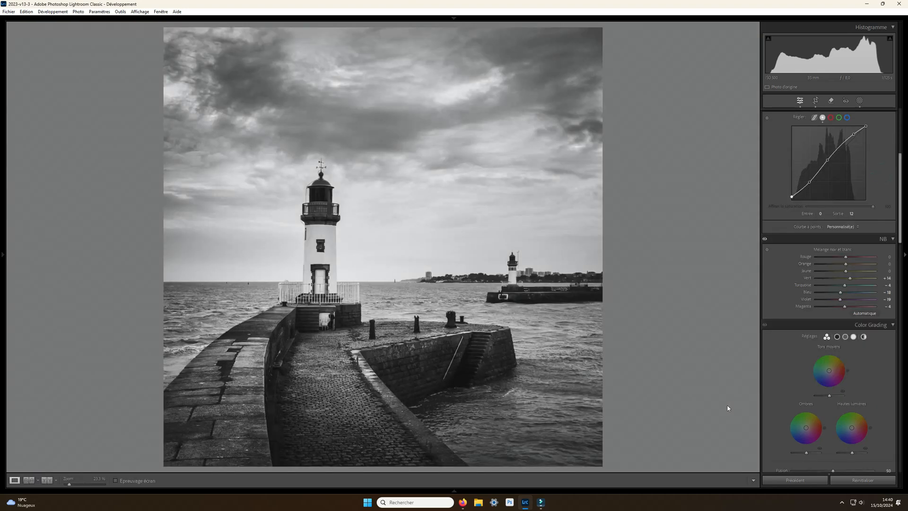
# - In Color Grading, set luminance to +47 for midtones and +34 for shadows, and slightly lower the highlights luminance
pyautogui.scroll(-5, 804, 364)
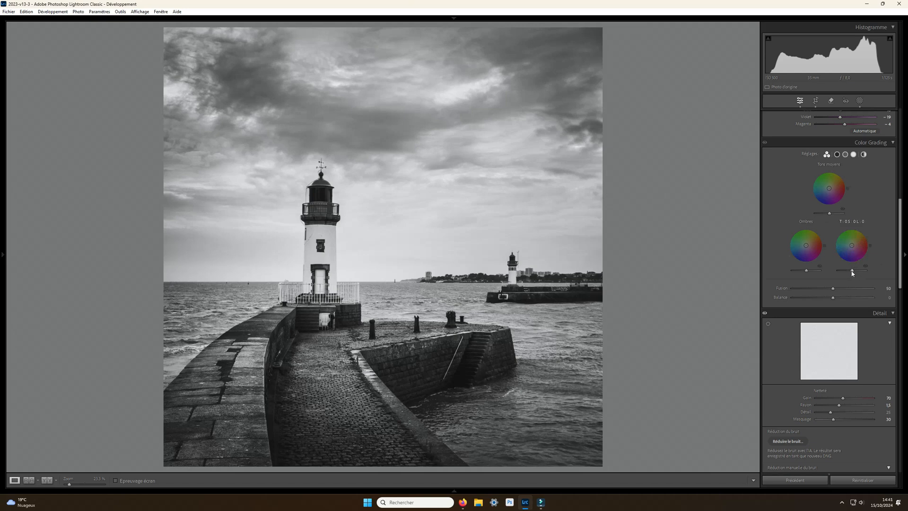
pyautogui.moveTo(852, 272); pyautogui.dragTo(855, 271)
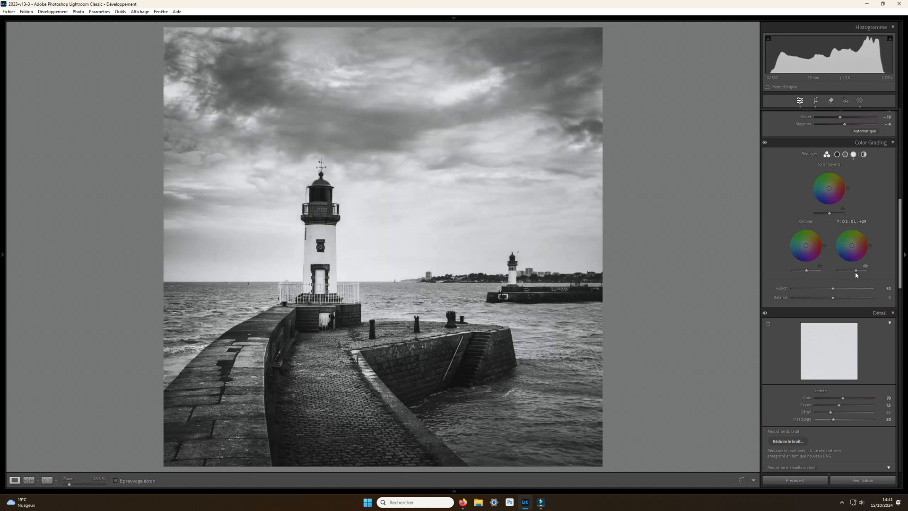
pyautogui.doubleClick(855, 273)
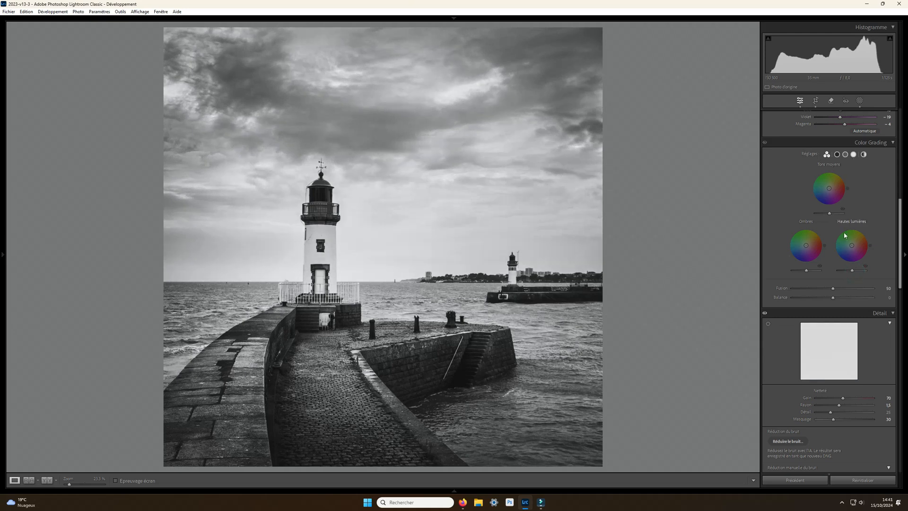
pyautogui.moveTo(829, 215)
pyautogui.mouseDown()
pyautogui.moveTo(816, 216)
pyautogui.moveTo(835, 220)
pyautogui.mouseUp()
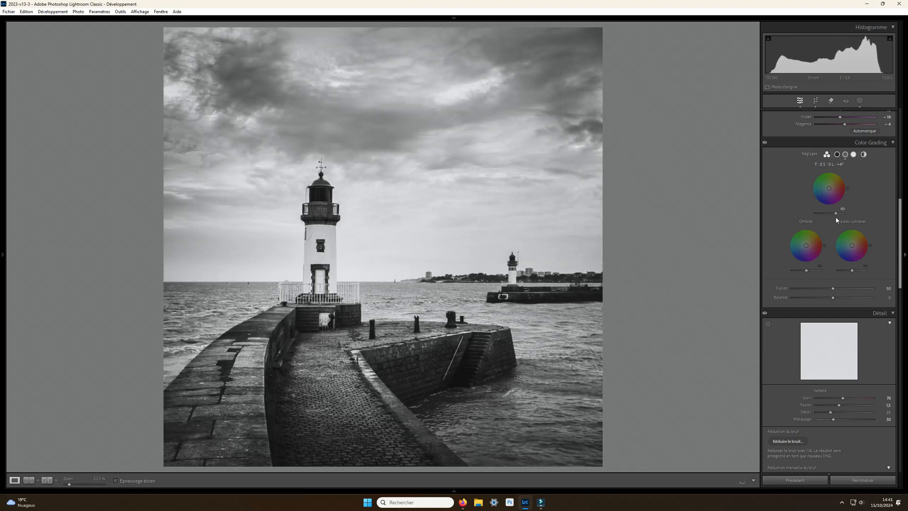
pyautogui.moveTo(807, 270); pyautogui.dragTo(811, 273)
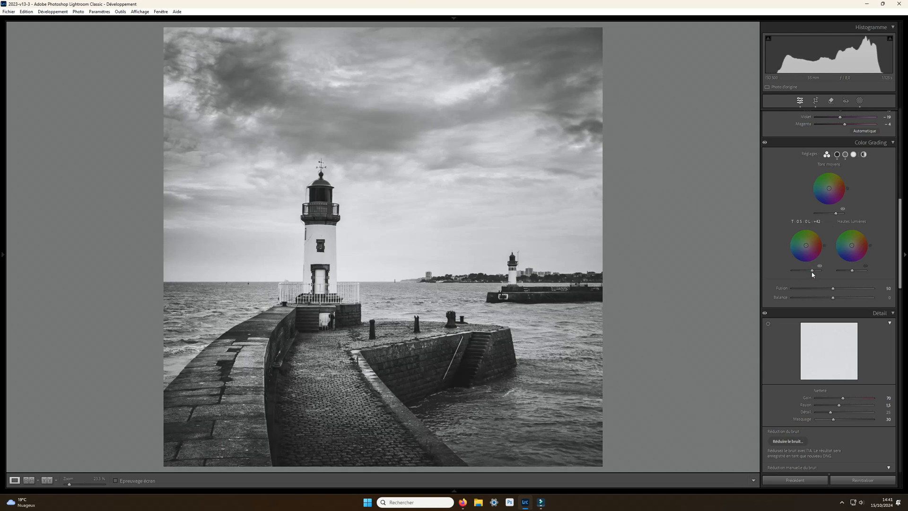
pyautogui.moveTo(810, 272); pyautogui.dragTo(848, 272)
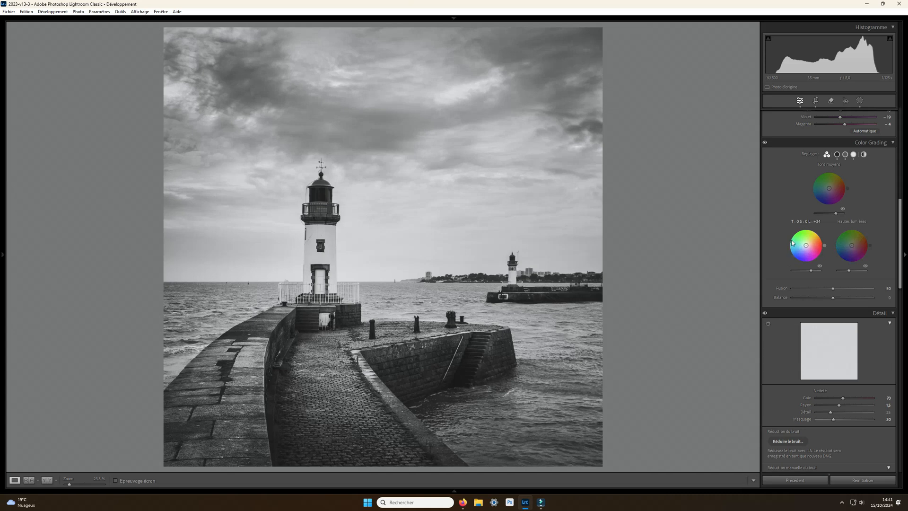
# - Add a brush mask with size 46 and paint over the entire photo
pyautogui.click(861, 105)
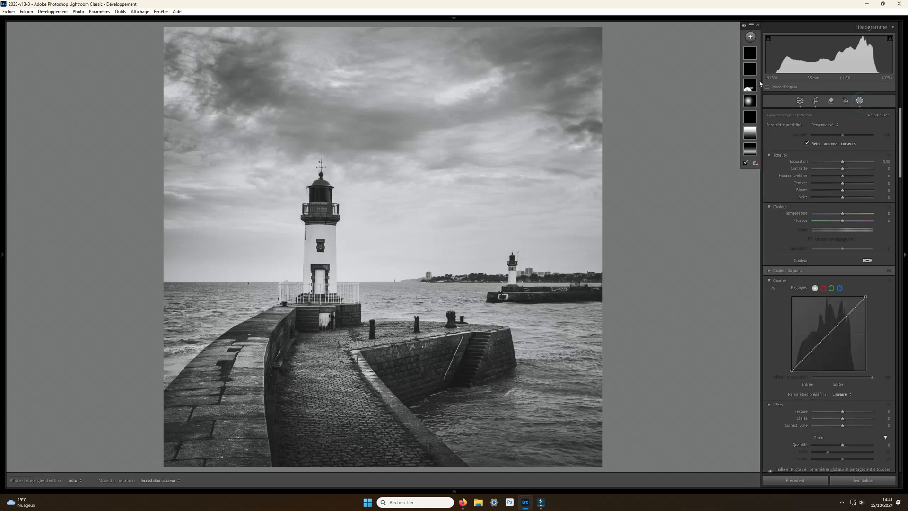
pyautogui.click(750, 36)
pyautogui.click(757, 102)
pyautogui.scroll(10, 411, 79)
pyautogui.scroll(1, 411, 79)
pyautogui.moveTo(340, 84)
pyautogui.mouseDown()
pyautogui.moveTo(423, 80)
pyautogui.moveTo(253, 81)
pyautogui.moveTo(226, 410)
pyautogui.moveTo(597, 328)
pyautogui.moveTo(649, 283)
pyautogui.moveTo(497, 375)
pyautogui.mouseUp()
pyautogui.moveTo(147, 294)
pyautogui.mouseDown()
pyautogui.moveTo(653, 190)
pyautogui.moveTo(154, 265)
pyautogui.mouseUp()
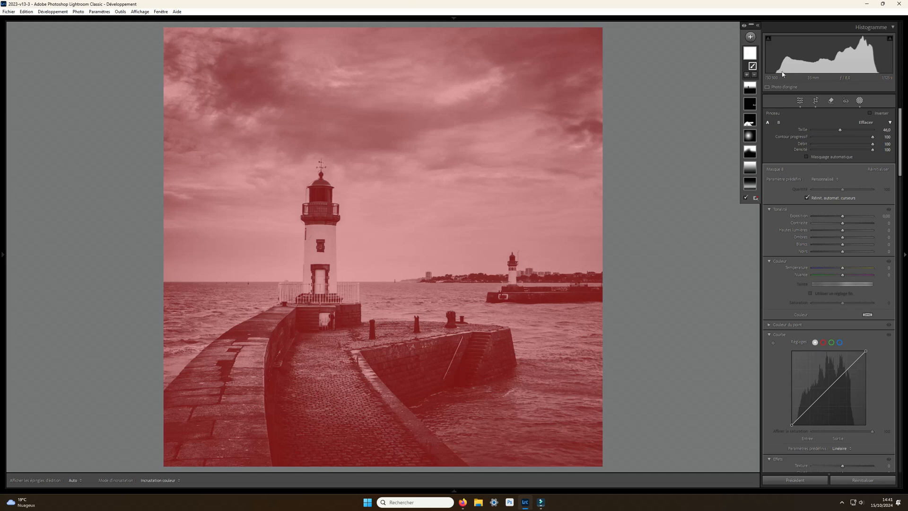
# - Steepen the brush mask's tone curve by moving the white point inwards and the black point to input 22
pyautogui.moveTo(866, 351); pyautogui.dragTo(859, 351)
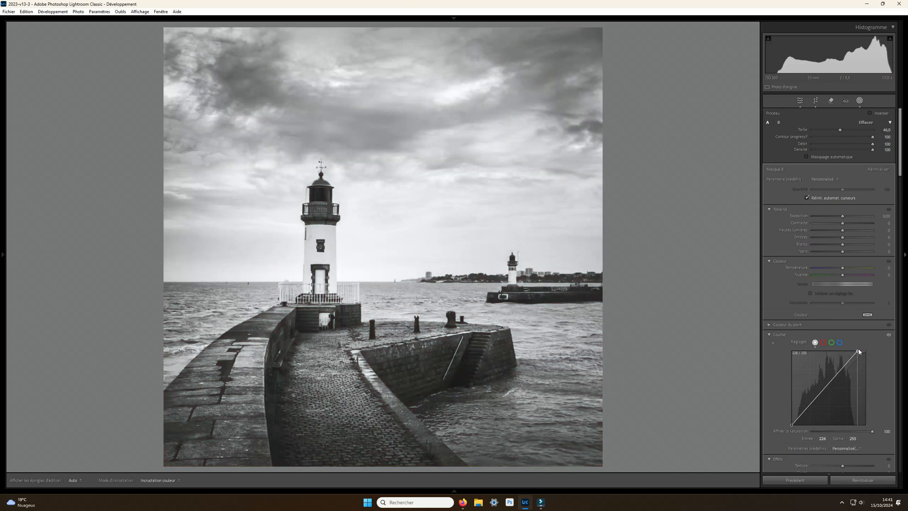
pyautogui.moveTo(860, 351); pyautogui.dragTo(859, 353)
pyautogui.moveTo(792, 425); pyautogui.dragTo(799, 433)
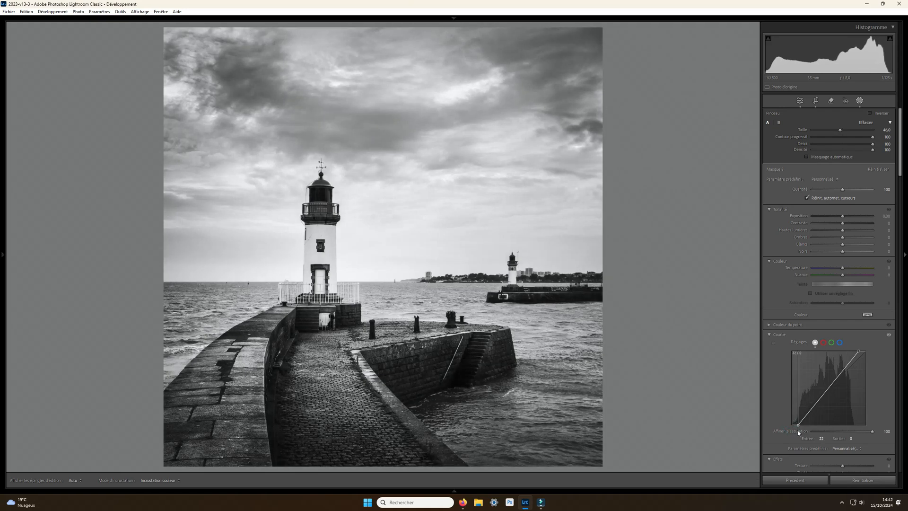
# - Delete the brush mask that covers the whole photo, and close masking
pyautogui.moveTo(798, 432); pyautogui.dragTo(798, 432)
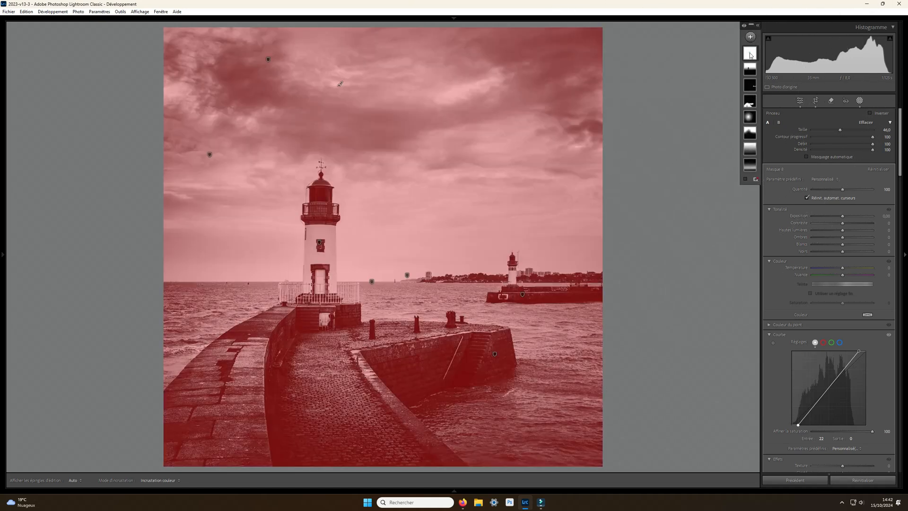
pyautogui.click(749, 53)
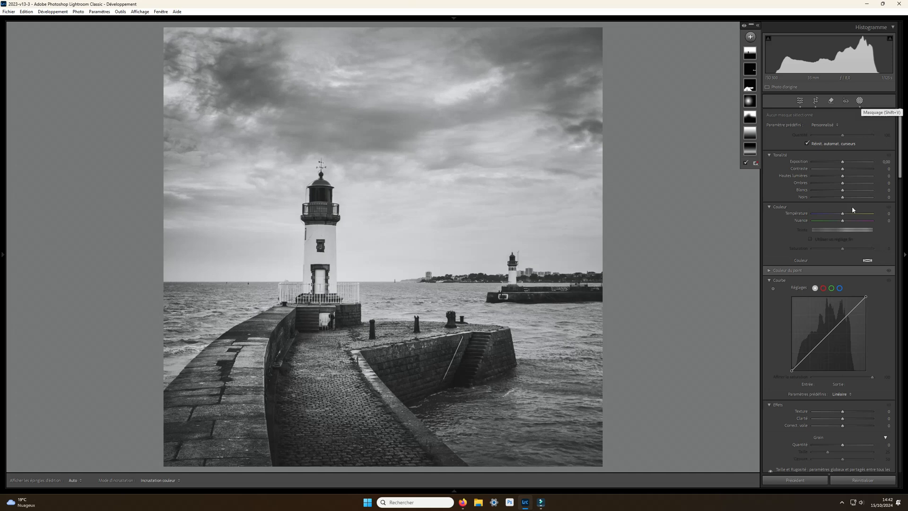
pyautogui.scroll(-3, 846, 243)
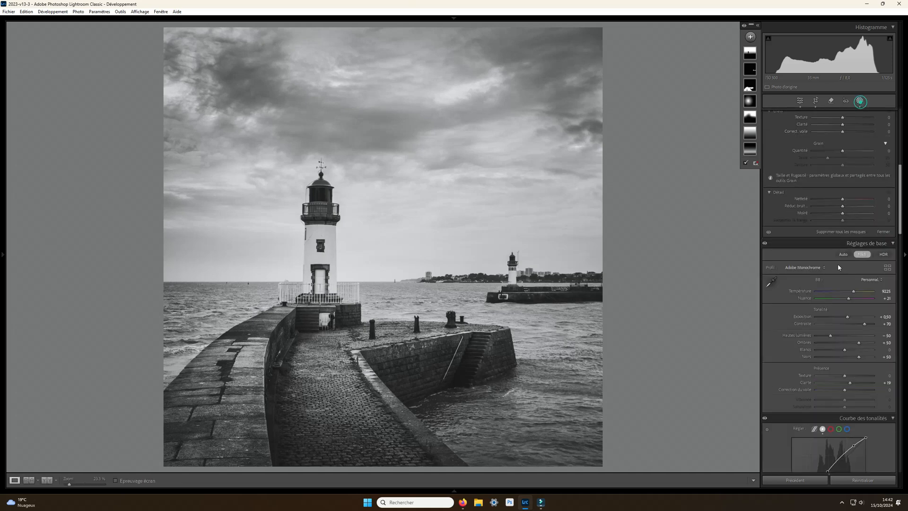
pyautogui.click(859, 101)
# - Reset the Color Grading luminance of the midtones, highlights and shadows to their defaults
pyautogui.doubleClick(836, 284)
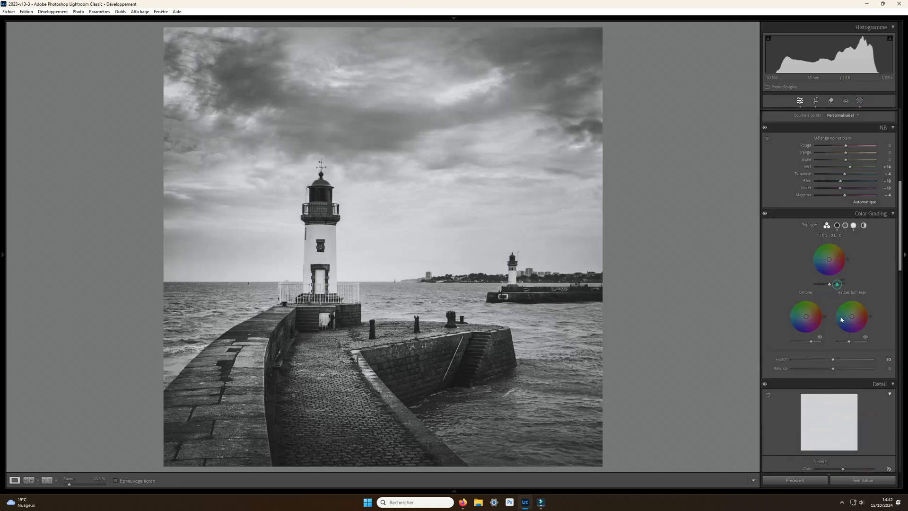
pyautogui.doubleClick(849, 341)
pyautogui.doubleClick(811, 341)
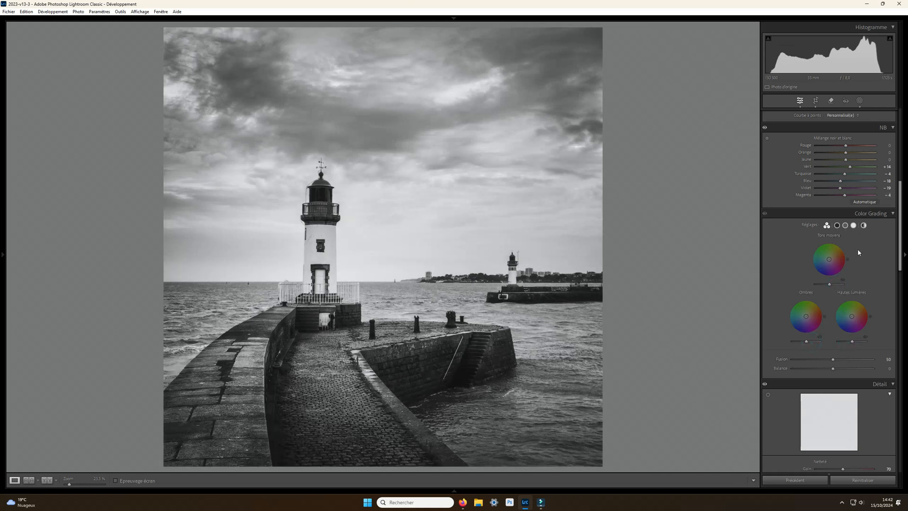
# - Try raising the basic Whites setting to +49, and reset it to its default
pyautogui.scroll(6, 858, 248)
pyautogui.moveTo(847, 223); pyautogui.dragTo(861, 224)
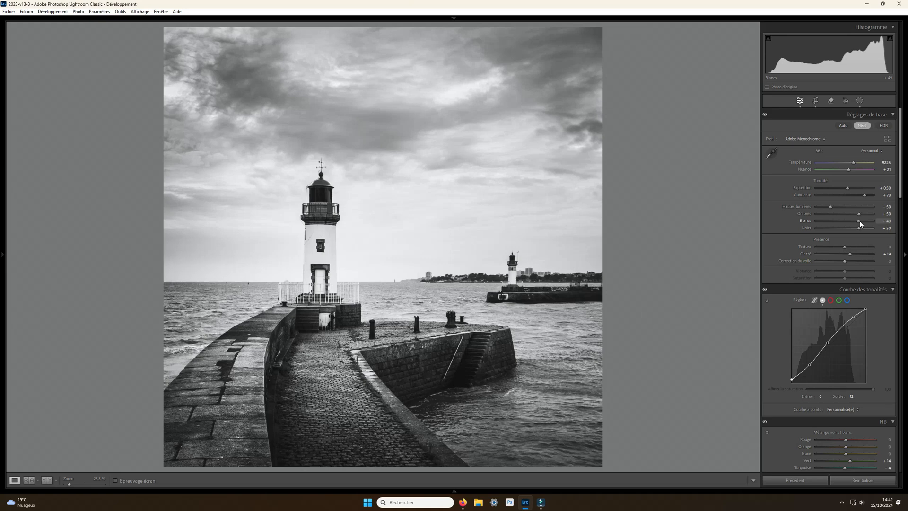
pyautogui.doubleClick(861, 224)
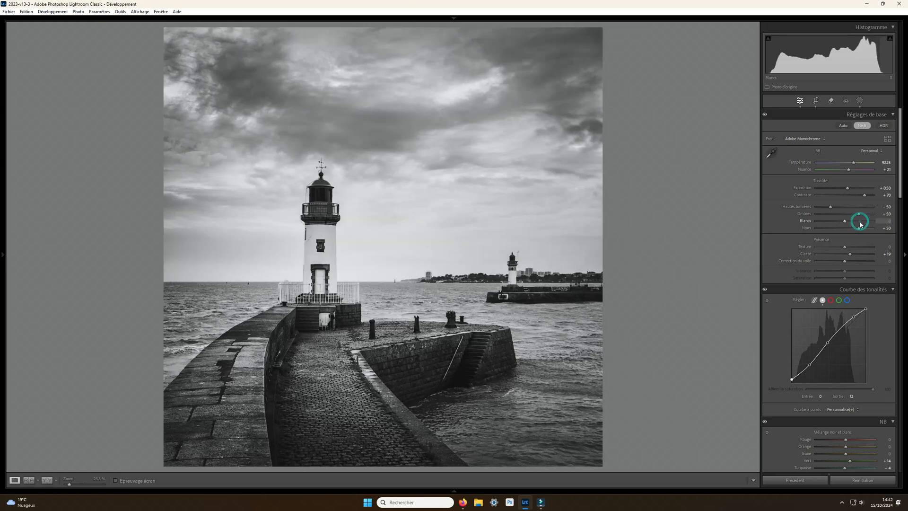
# - Add a new brush mask with size 46 and paint over the entire photo
pyautogui.click(859, 100)
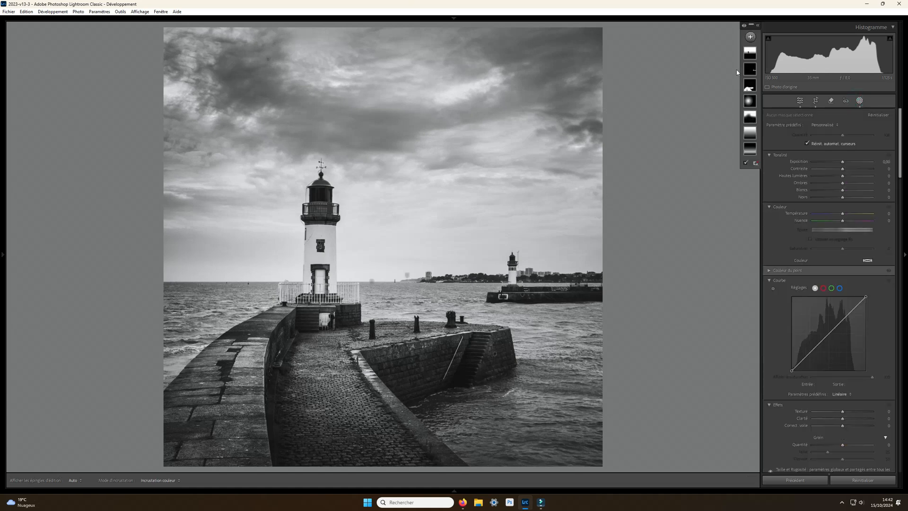
pyautogui.click(751, 37)
pyautogui.click(760, 102)
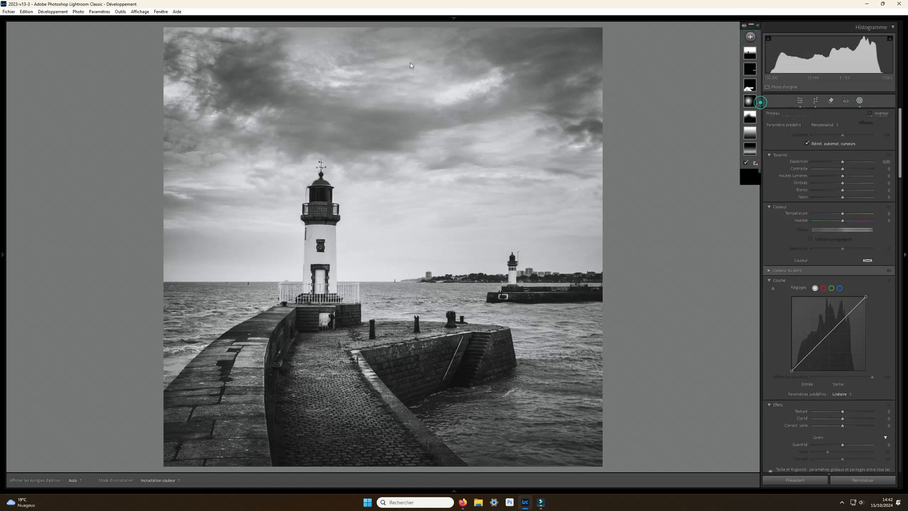
pyautogui.moveTo(564, 62)
pyautogui.mouseDown()
pyautogui.moveTo(405, 81)
pyautogui.moveTo(31, 223)
pyautogui.moveTo(548, 274)
pyautogui.moveTo(347, 468)
pyautogui.moveTo(193, 435)
pyautogui.mouseUp()
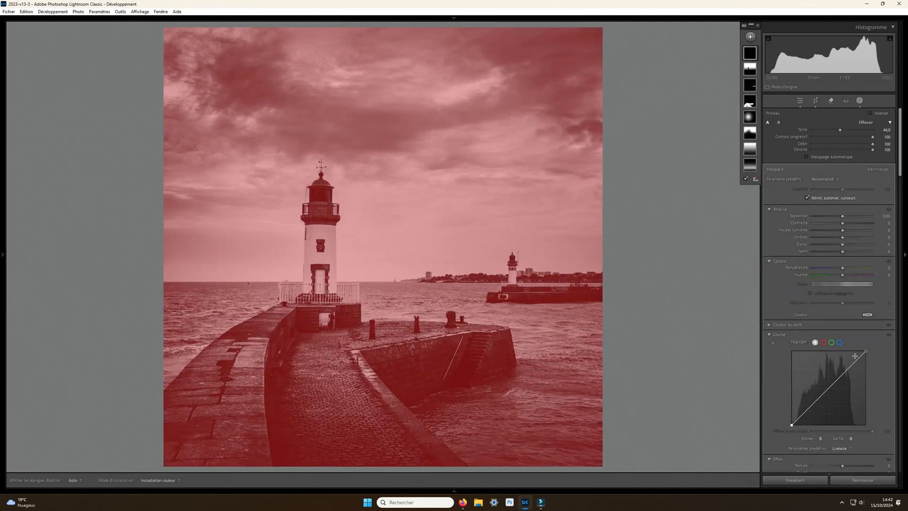
# - Steepen the brush mask's tone curve with the white point at input 237 and the black point at input 4, and close masking
pyautogui.moveTo(866, 351); pyautogui.dragTo(860, 351)
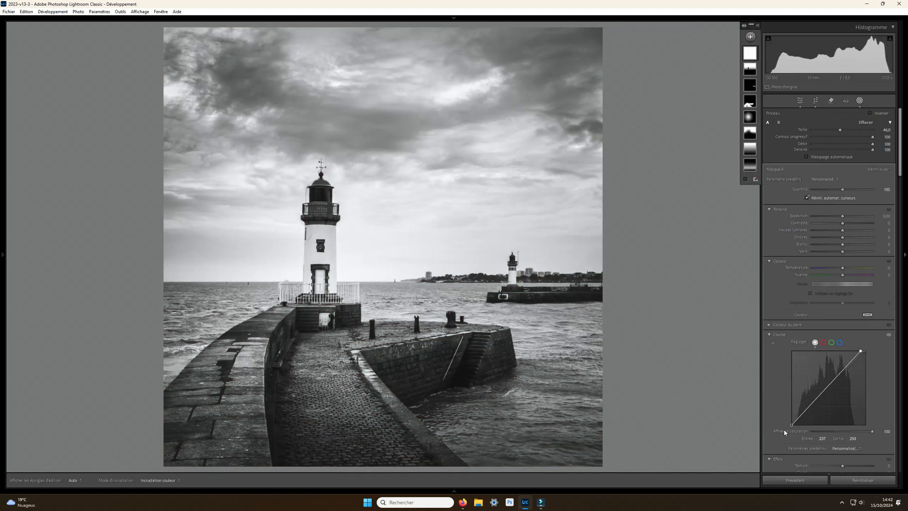
pyautogui.moveTo(792, 427); pyautogui.dragTo(785, 427)
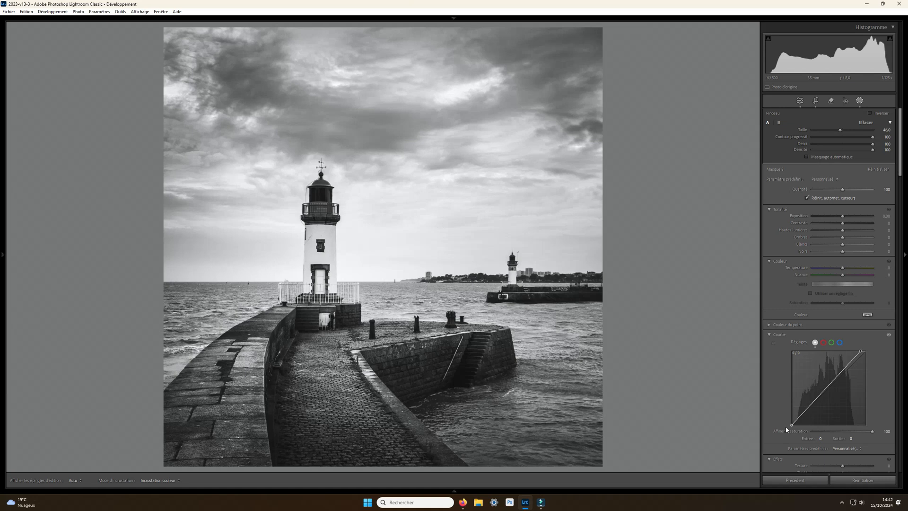
pyautogui.moveTo(792, 424); pyautogui.dragTo(792, 428)
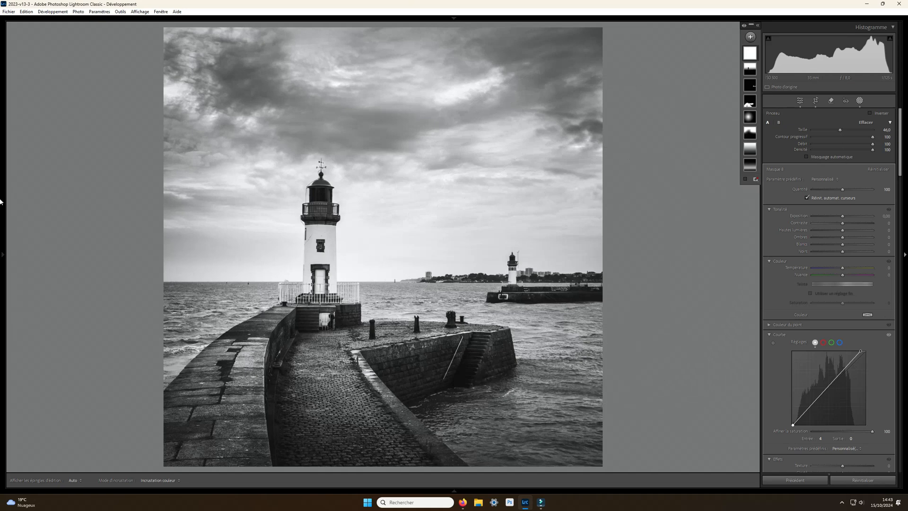
pyautogui.click(860, 102)
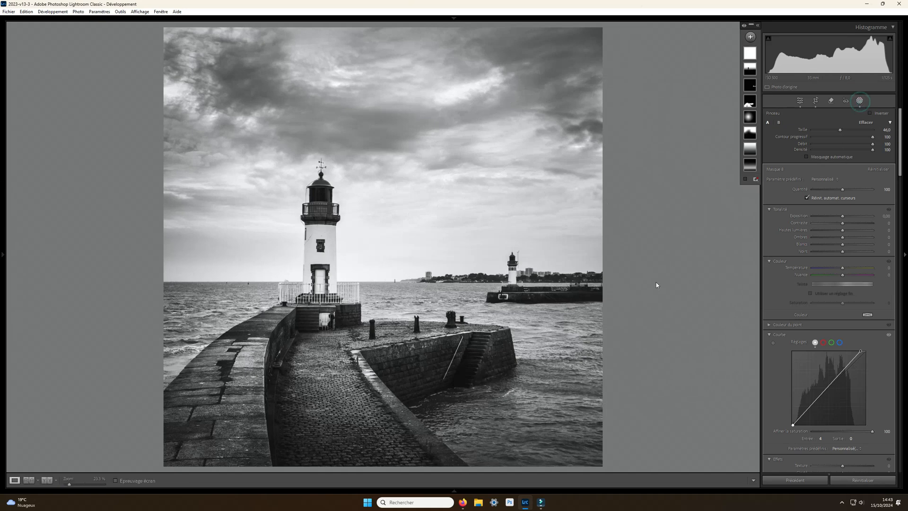
# - Inspect the photo in full-screen view and zoomed in on the horizon and railing around the main lighthouse
pyautogui.press('f')
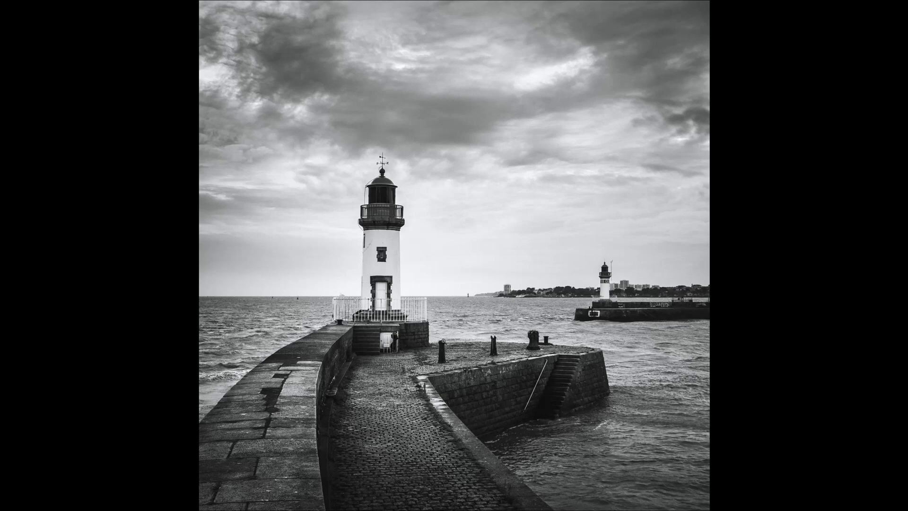
pyautogui.press('f')
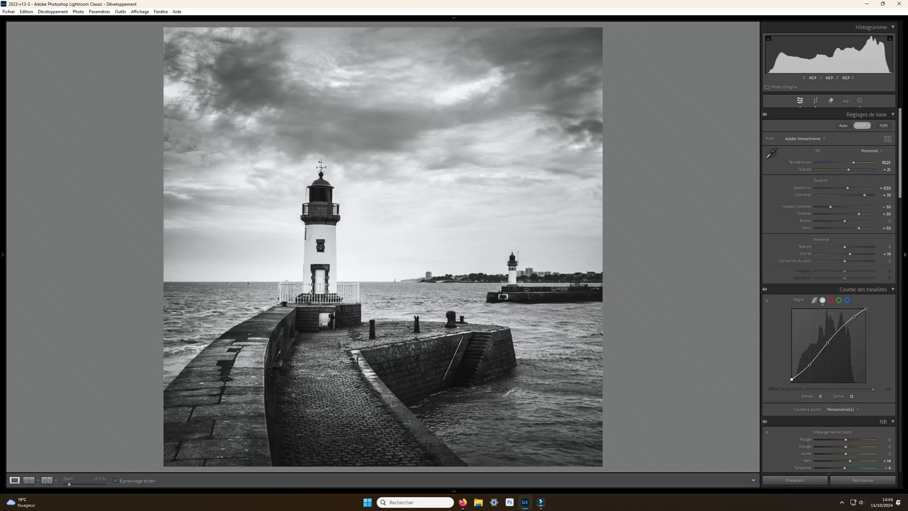
pyautogui.click(284, 279)
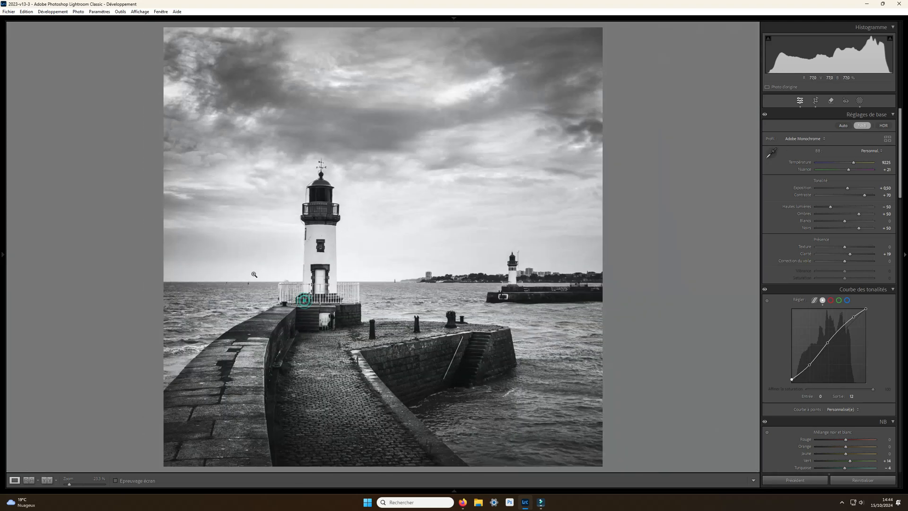
pyautogui.click(303, 300)
# - Check the photo for dust spots using the Remove tool's spot visualization at maximum threshold, and close the tool
pyautogui.click(831, 101)
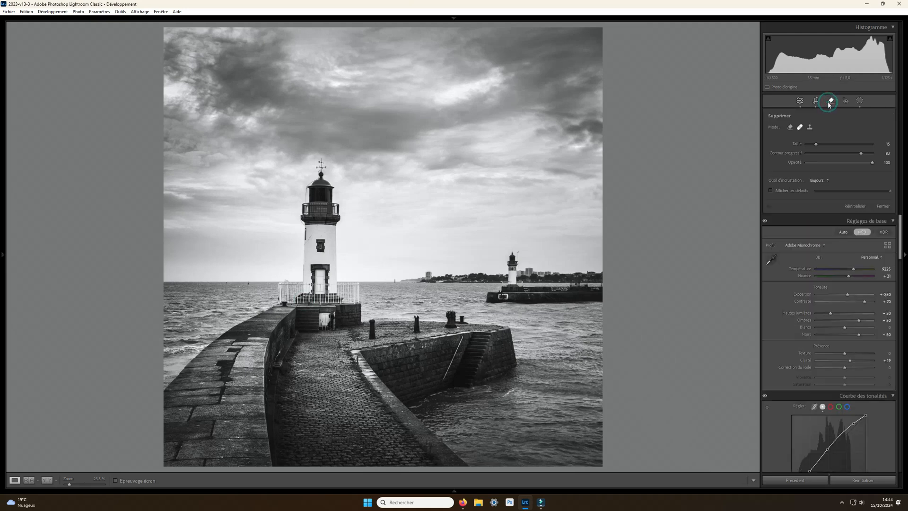
pyautogui.click(779, 189)
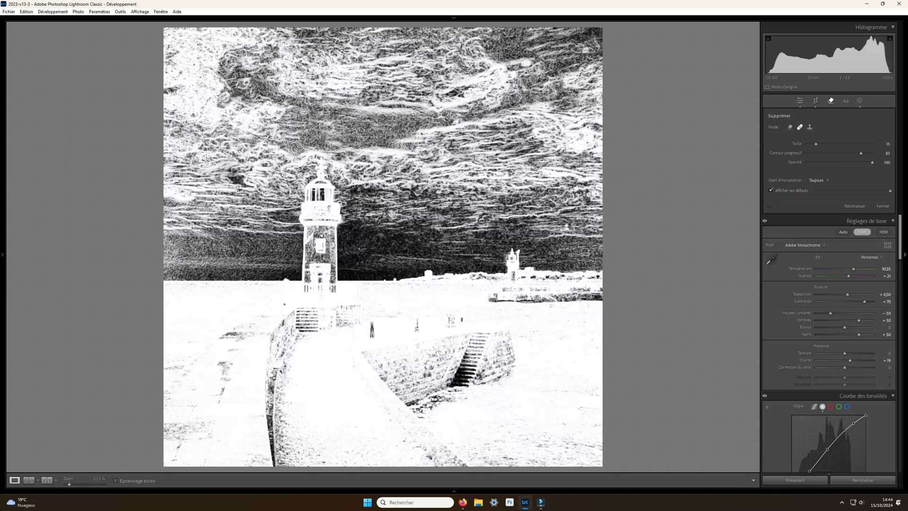
pyautogui.moveTo(890, 192)
pyautogui.mouseDown()
pyautogui.moveTo(834, 191)
pyautogui.moveTo(893, 190)
pyautogui.mouseUp()
pyautogui.click(882, 206)
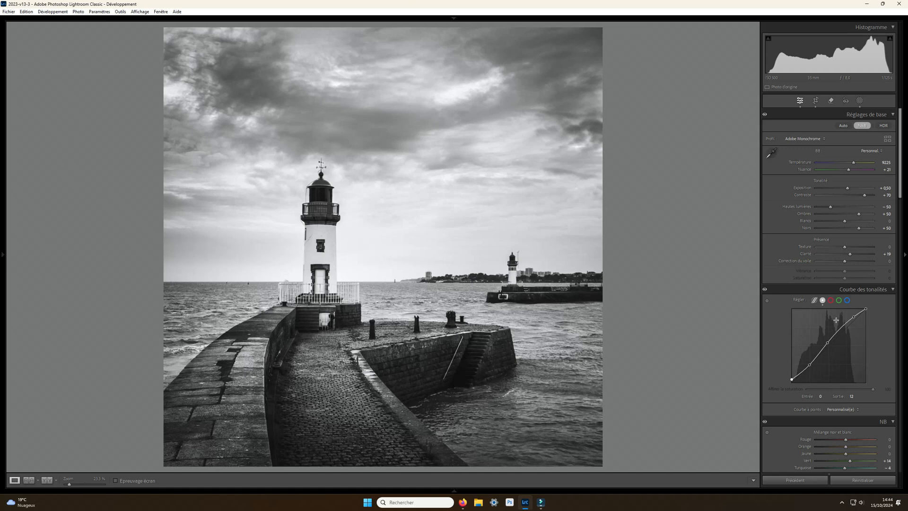
# - Look through the remaining develop settings from the tone curve down to the lens corrections
pyautogui.scroll(-5, 837, 320)
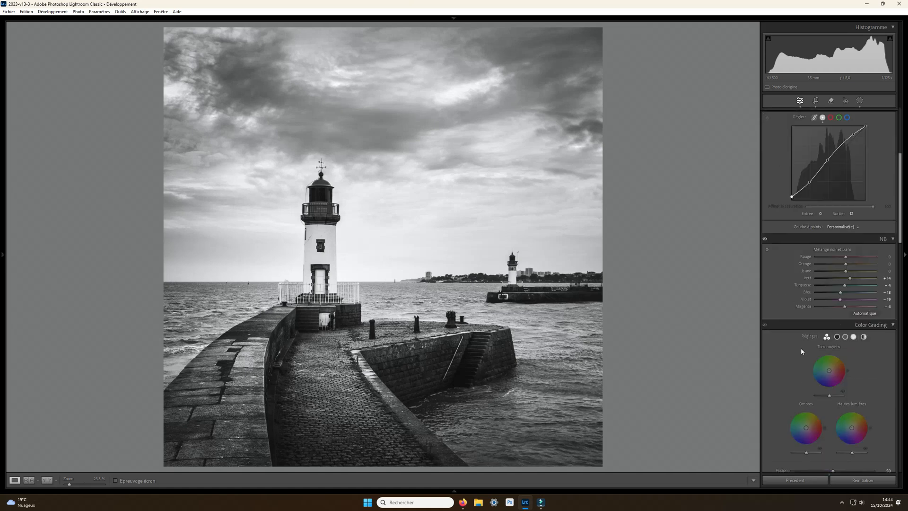
pyautogui.scroll(-3, 801, 348)
pyautogui.scroll(-10, 803, 360)
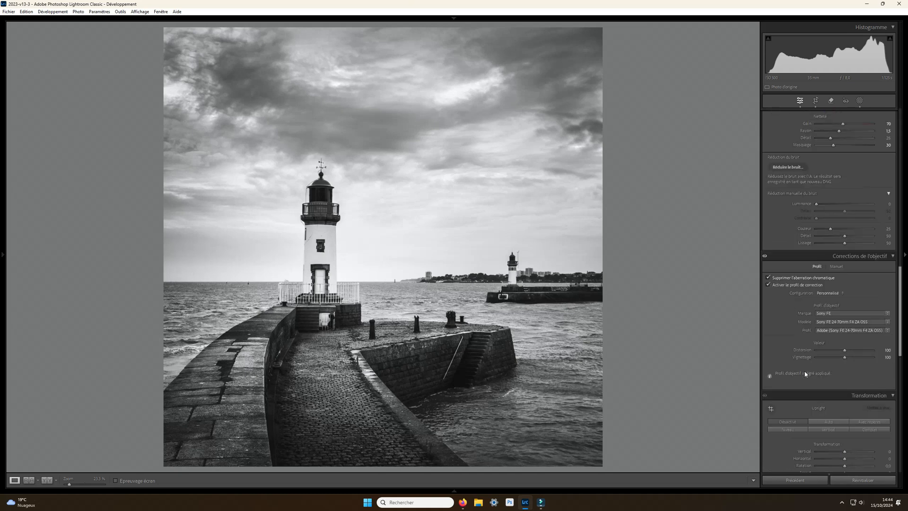